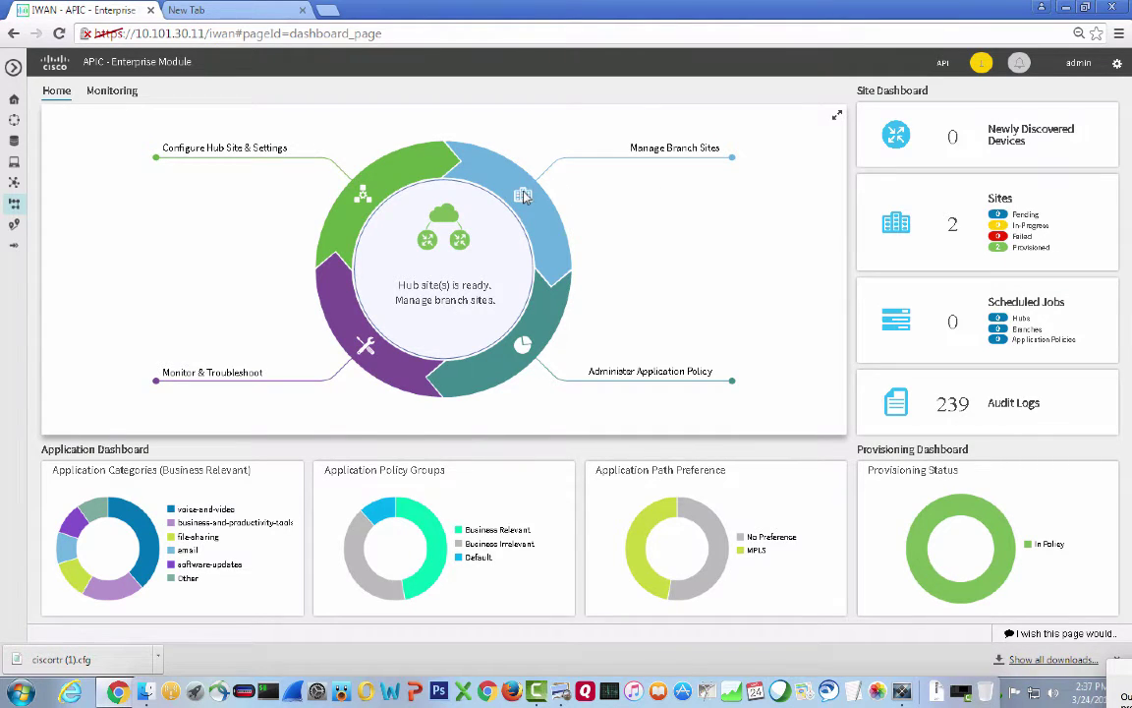
Download the Ethernet (Public) bootstrap file from the branch sites' bootstrap list, keep it, and dismiss the multiple-download permission request.
left_click(474, 178)
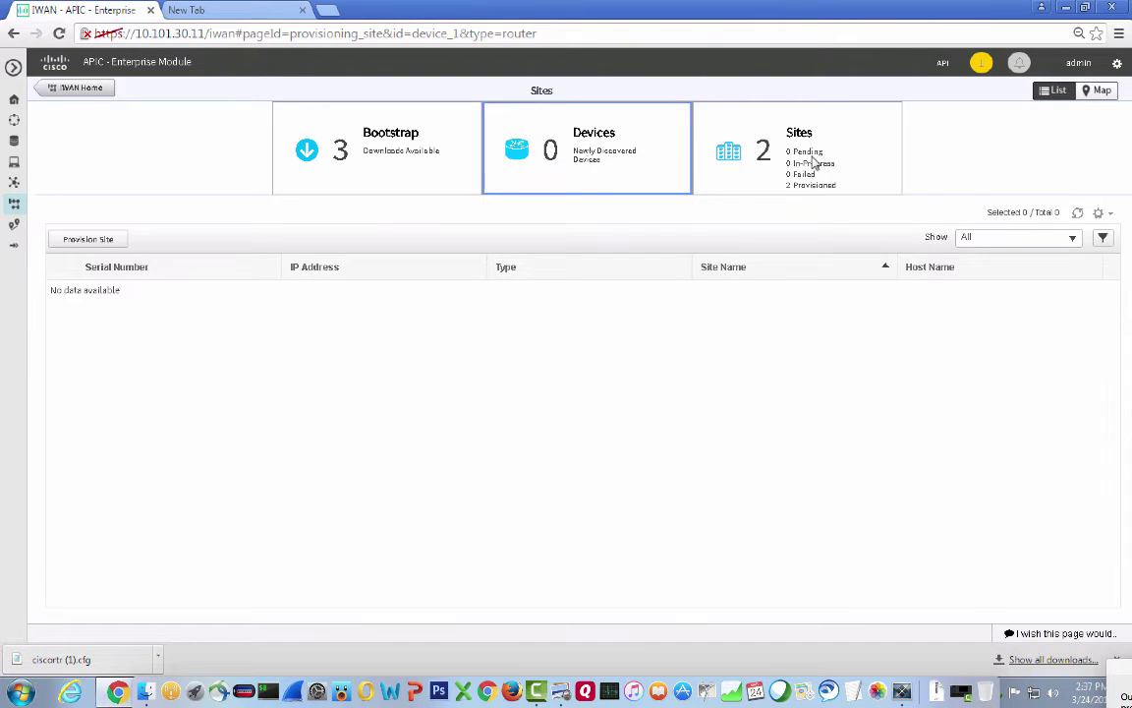
left_click(384, 141)
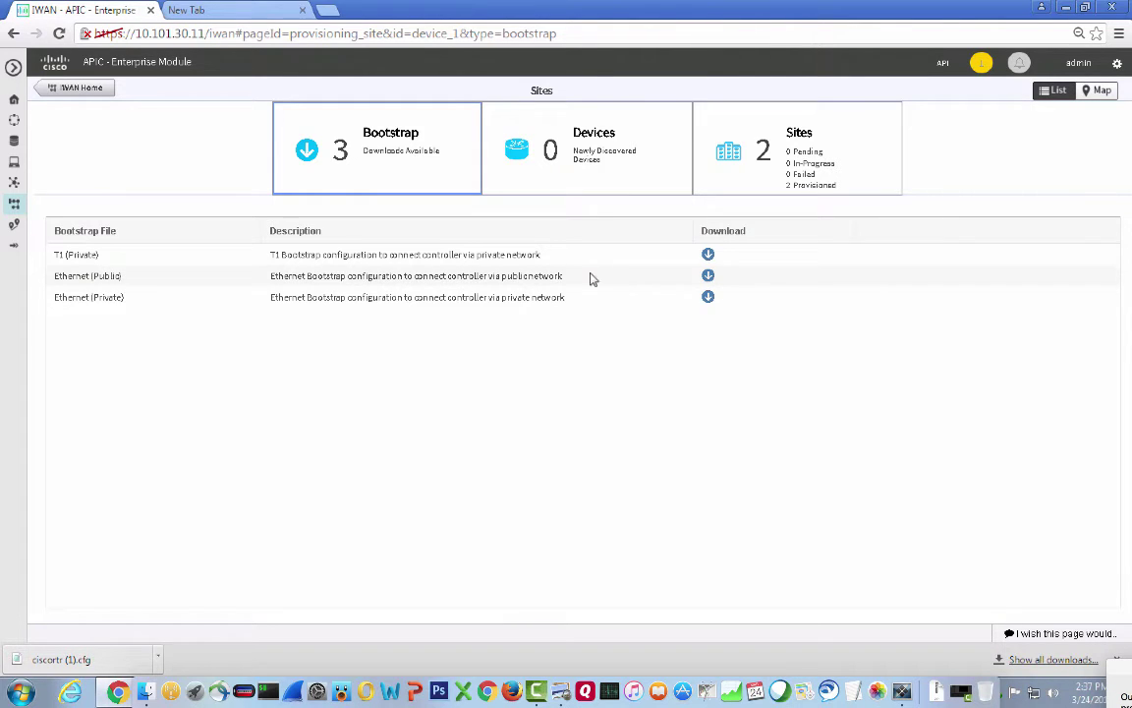
left_click(708, 276)
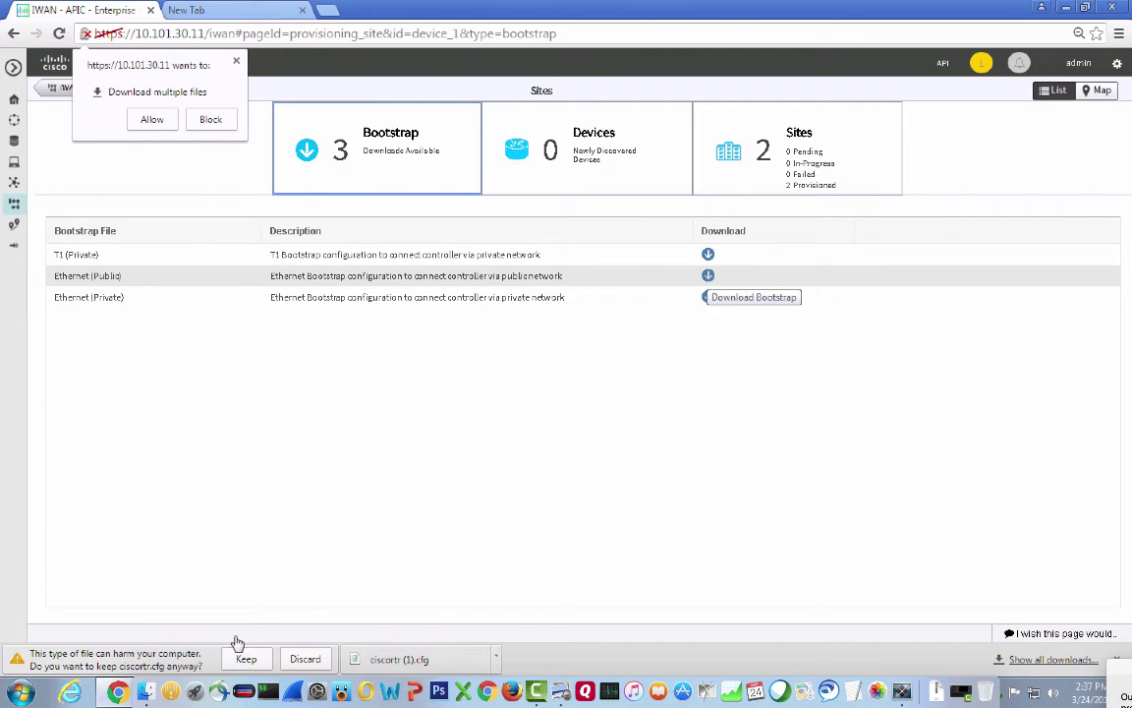
left_click(246, 659)
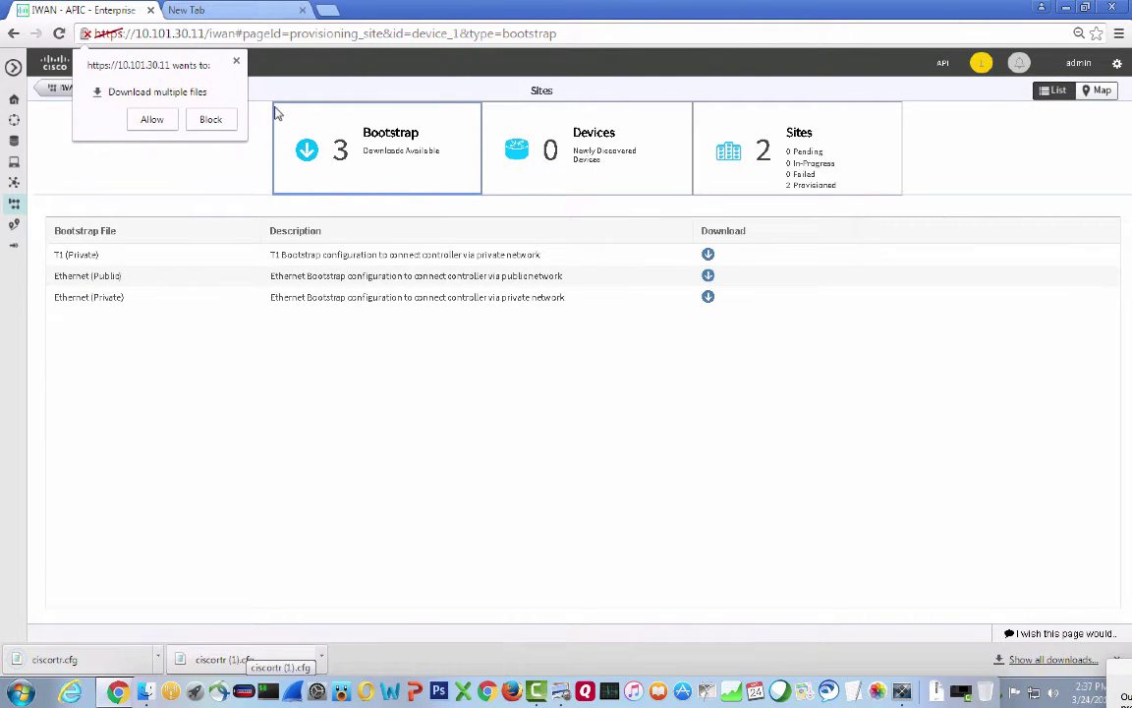
left_click(236, 61)
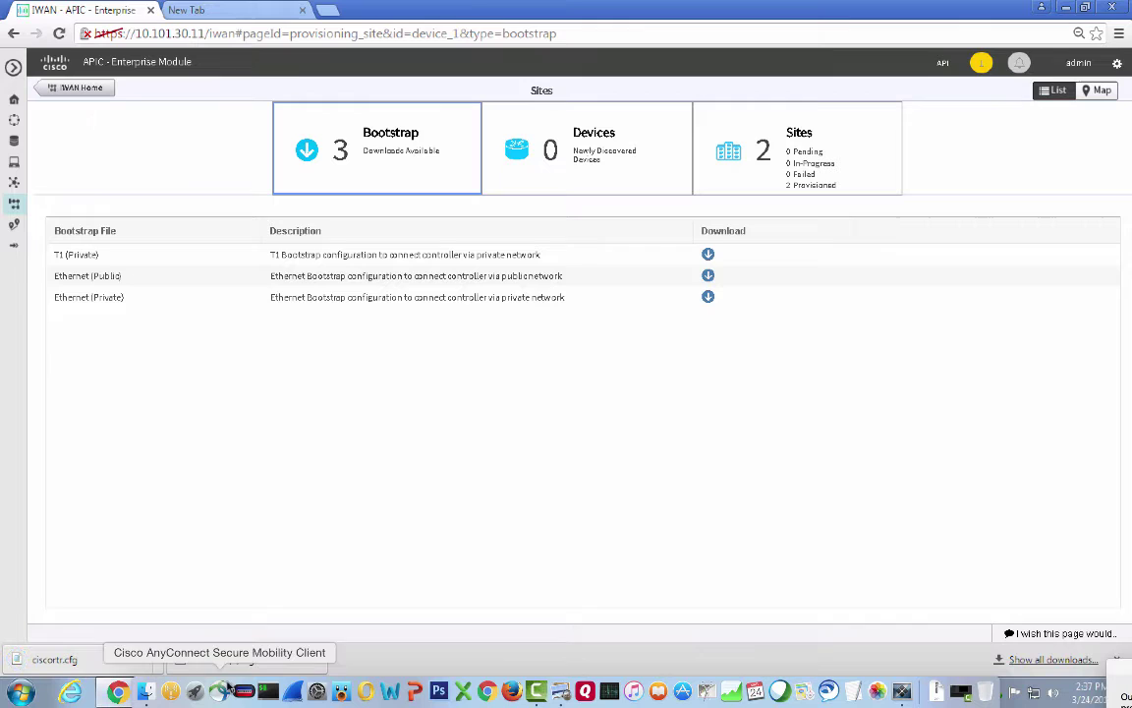
Open the downloaded ciscortr.cfg in WordPad and change the interface on its first line to GigabitEthernet0/0/2.
left_click(95, 662)
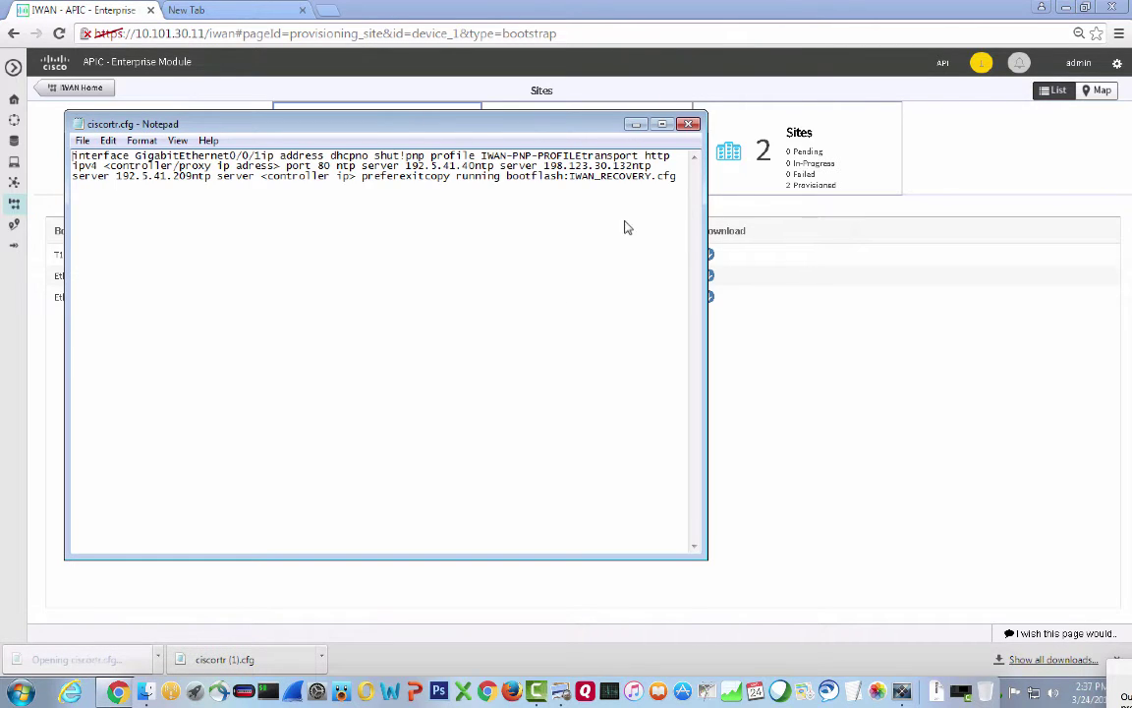
left_click(689, 123)
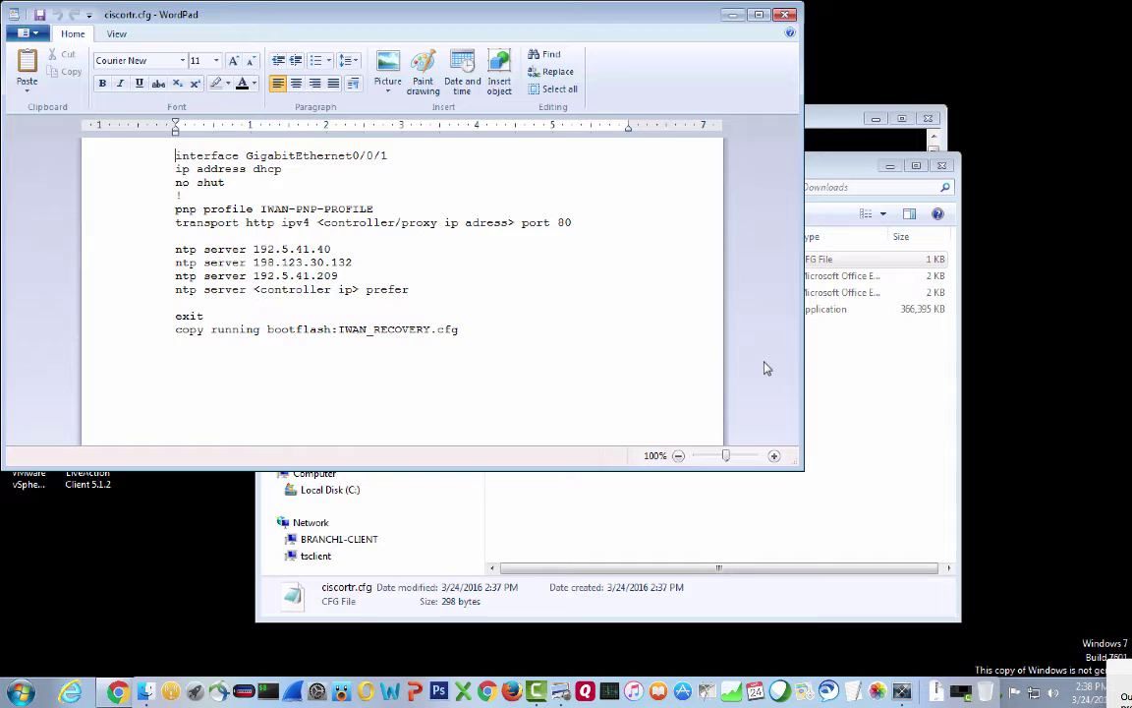
left_click(399, 156)
key("BackSpace")
type("2")
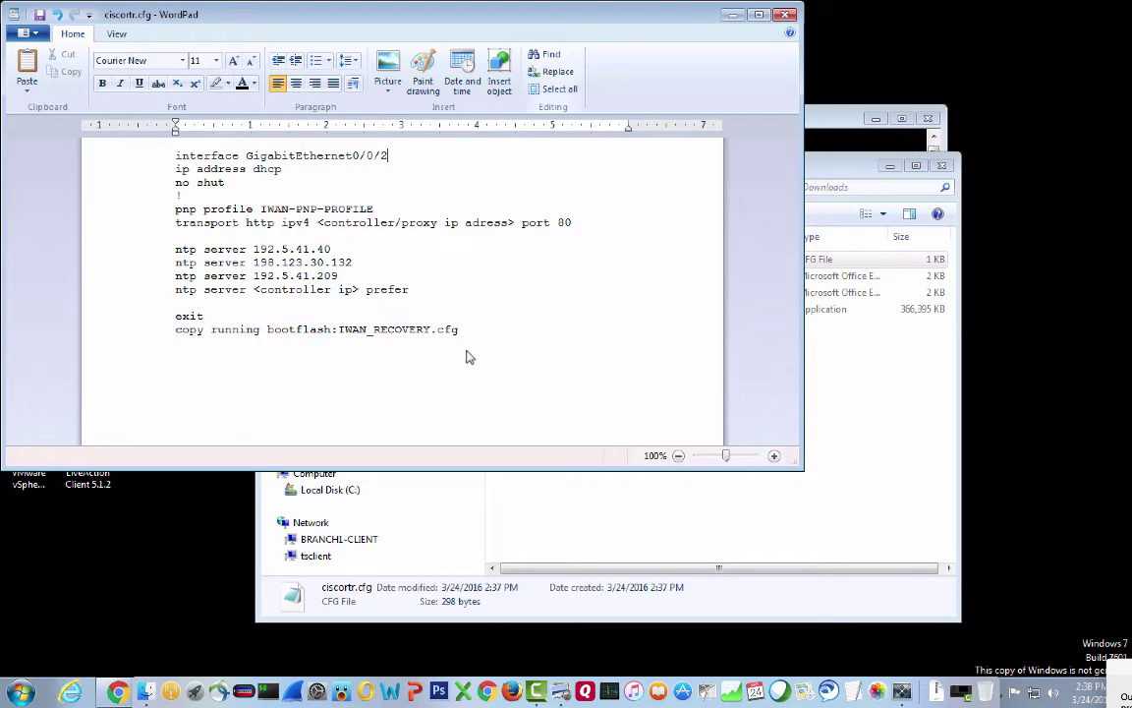
Delete everything below the transport line and replace its controller/proxy address placeholder with 10.101.30.11.
left_click_drag(458, 329, 139, 240)
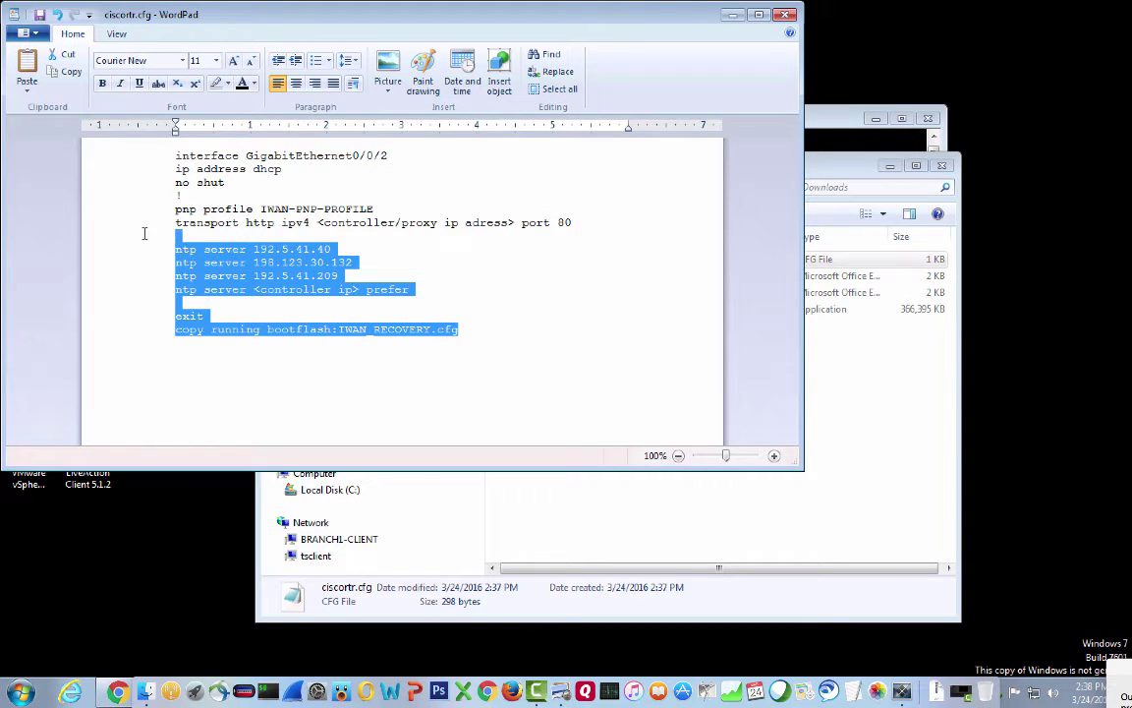
key("Delete")
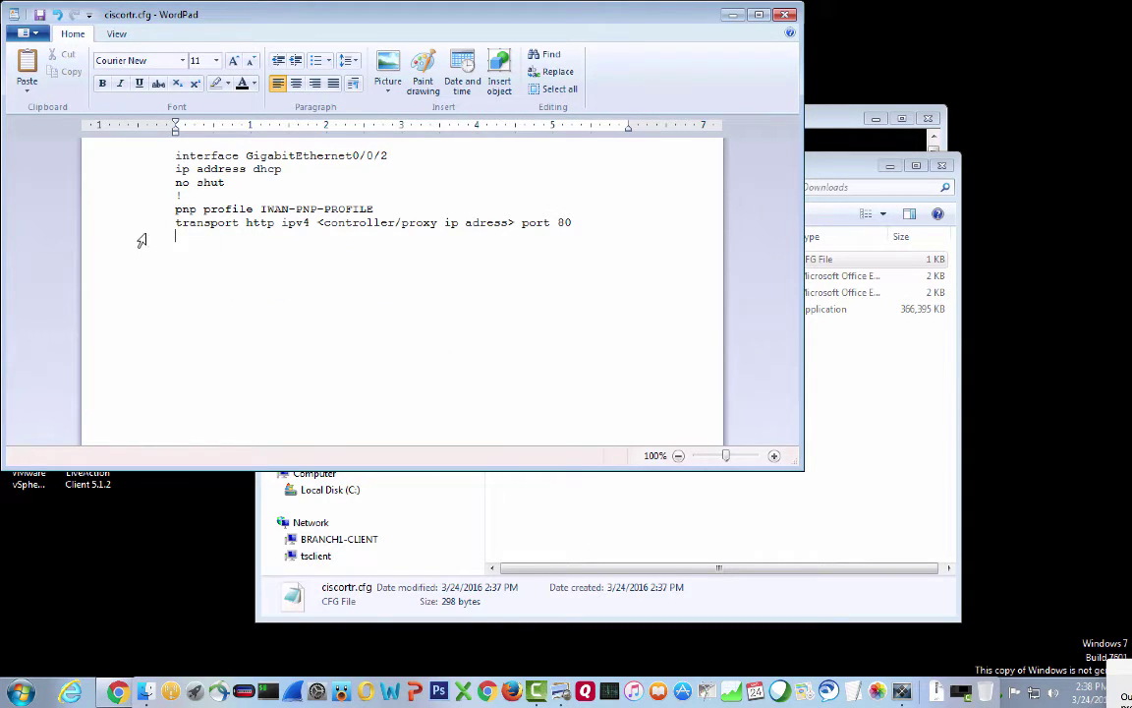
left_click(517, 223)
left_click_drag(496, 223, 319, 224)
type("10.101")
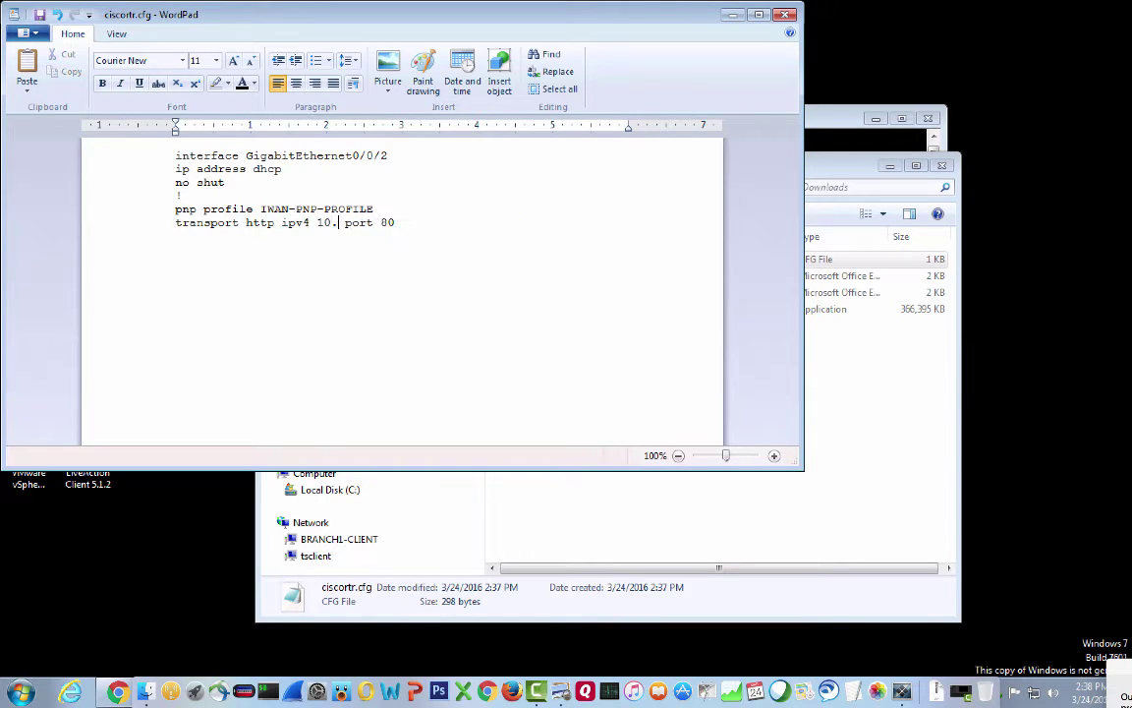
type(".30.11/iwan#pageId=dashboard_page")
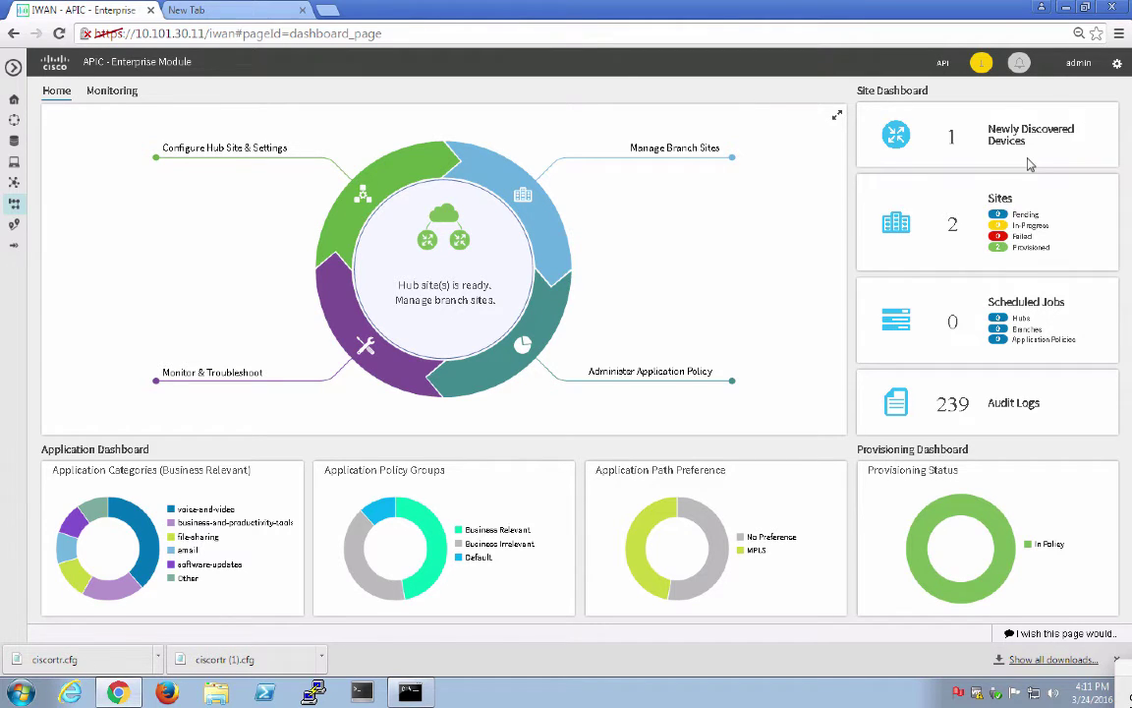
Open the newly discovered devices under Manage Branch Sites and switch to the router's IWAN2 session in iTerm.
left_click(524, 207)
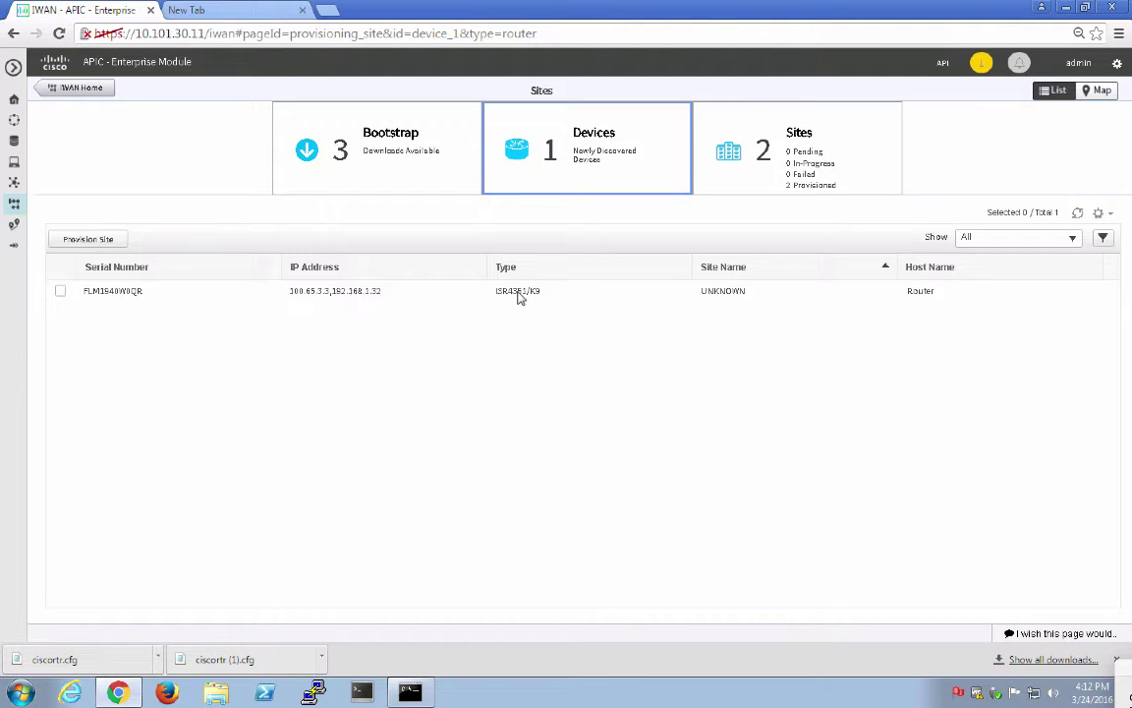
key("super+Tab")
key("super+Tab")
key("super+Tab")
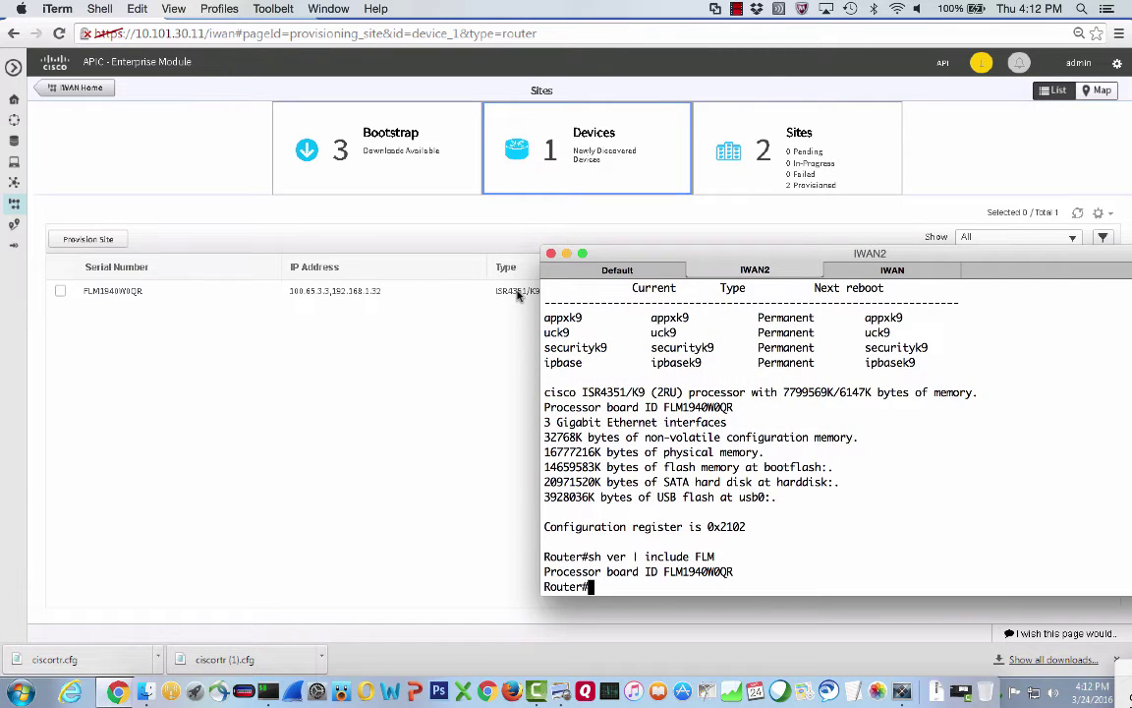
Check the router's board ID against the discovered device and list its interface addresses with "sh ip int brief".
double_click(702, 556)
left_click(733, 571)
type("sh ip int brief")
key("Return")
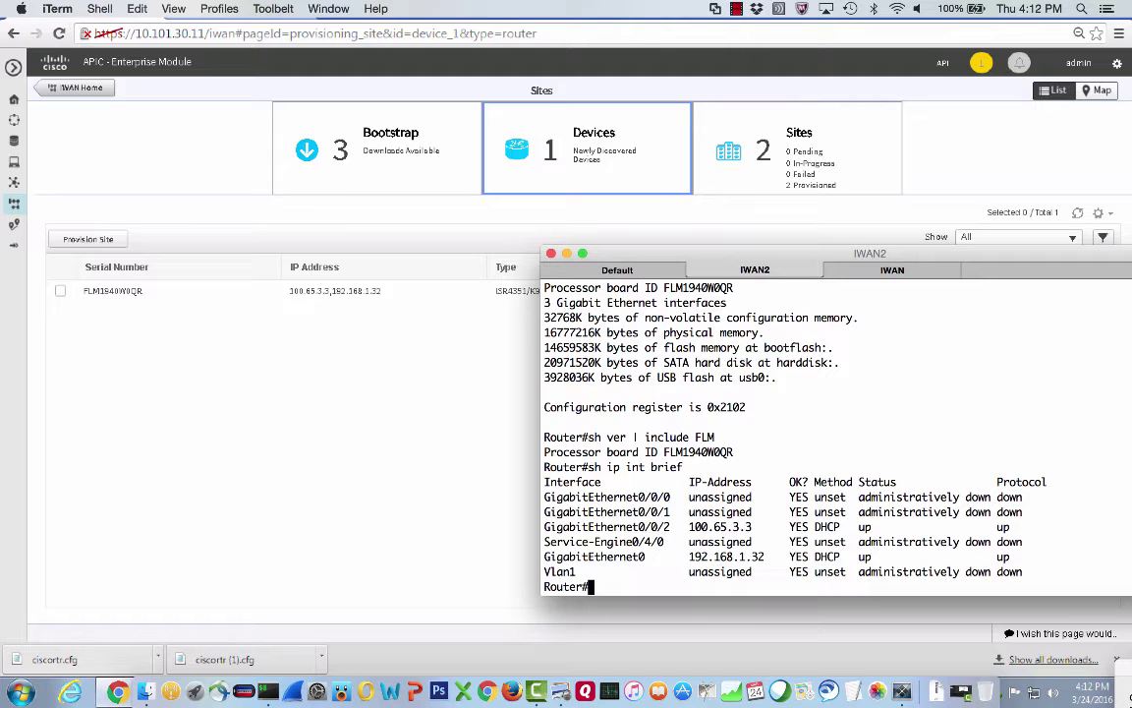
left_click(488, 326)
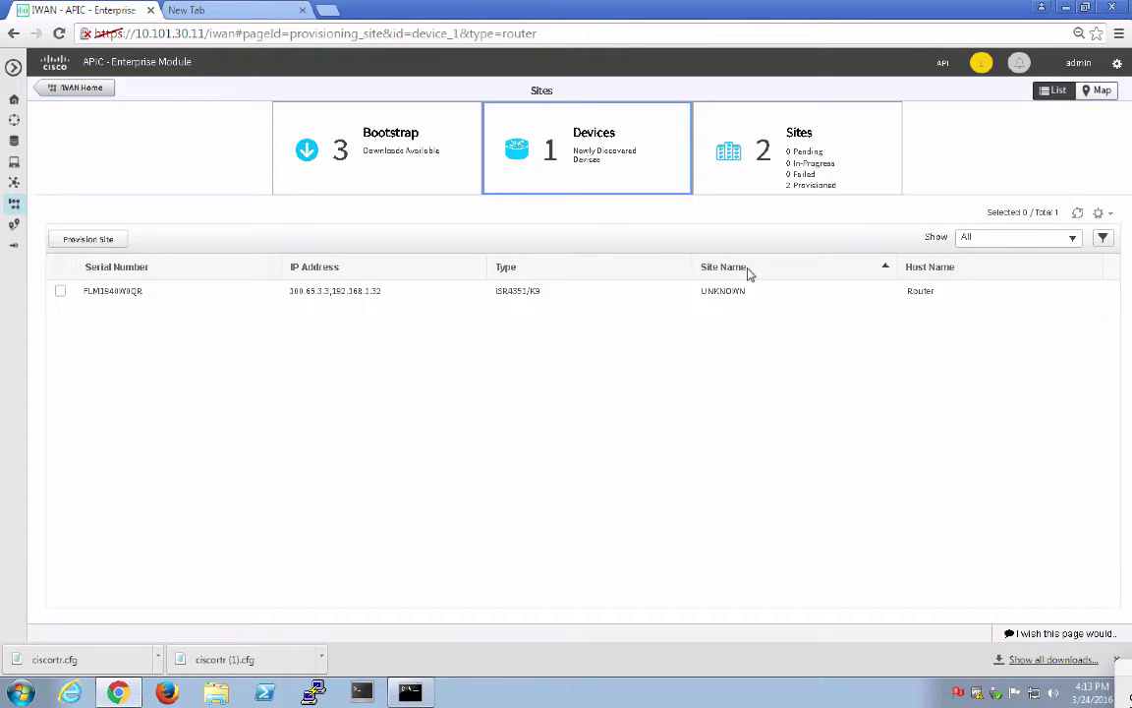
Set the discovered device's site name to Florida and its host name to Branch3-R1, and save the row.
double_click(729, 290)
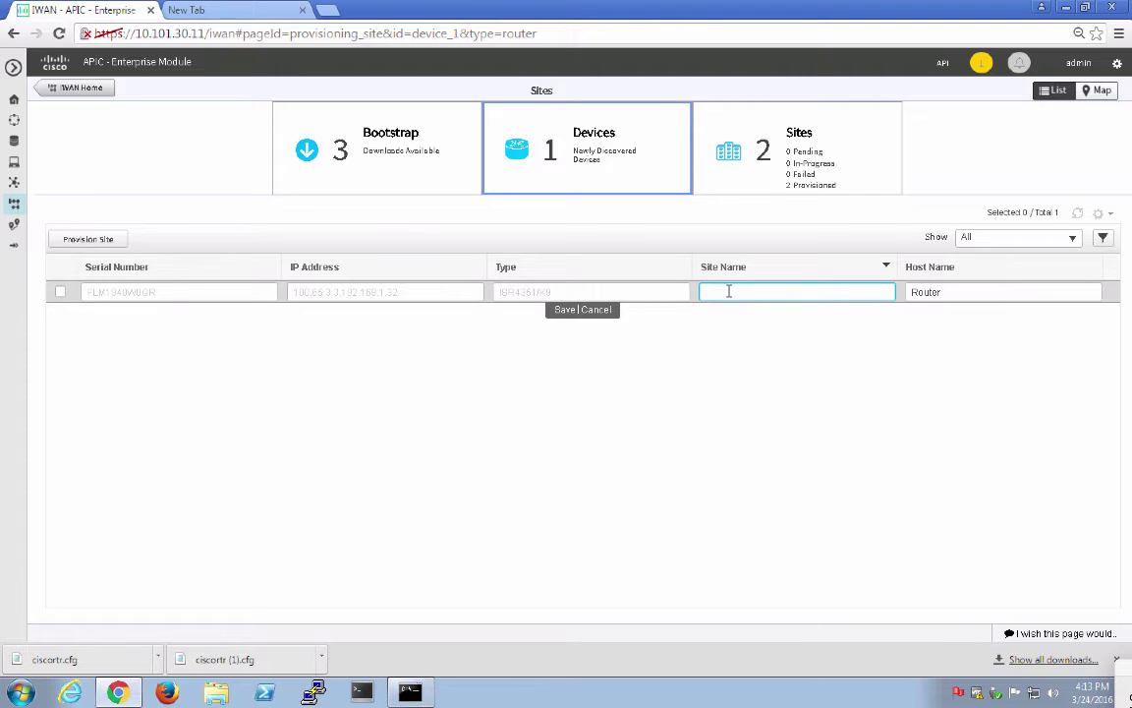
type("Florida")
left_click(961, 292)
double_click(926, 292)
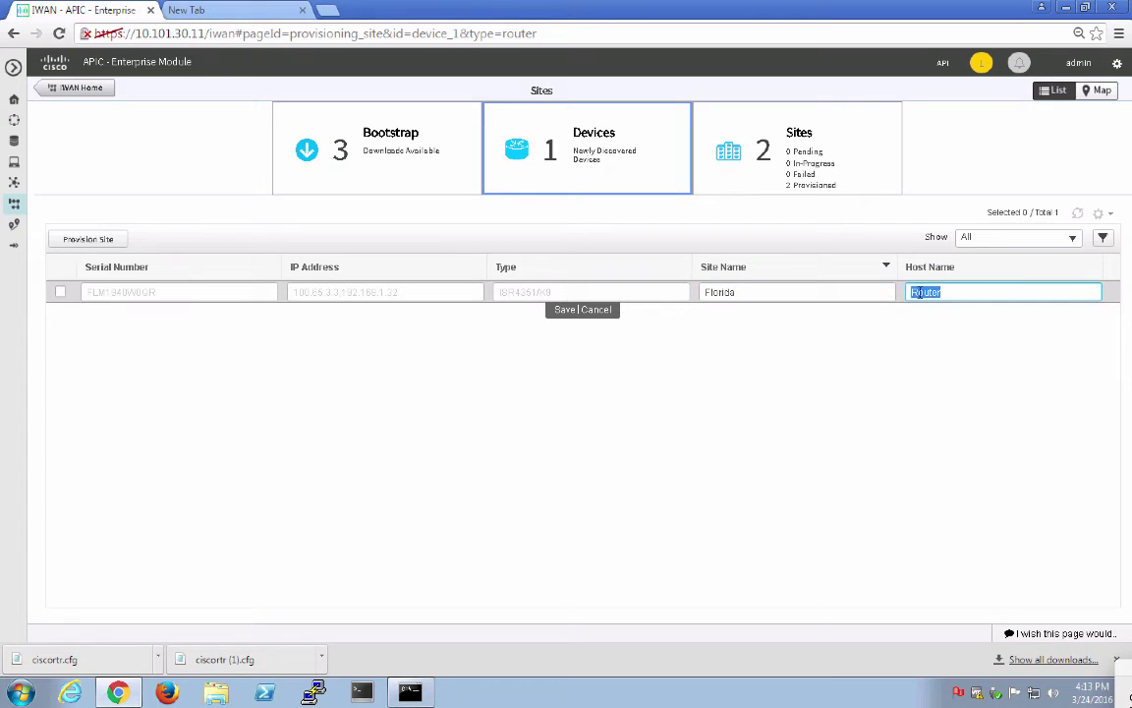
type("Router")
key("BackSpace")
key("BackSpace")
key("BackSpace")
key("BackSpace")
key("BackSpace")
key("BackSpace")
type("Branch3-R1")
left_click(562, 311)
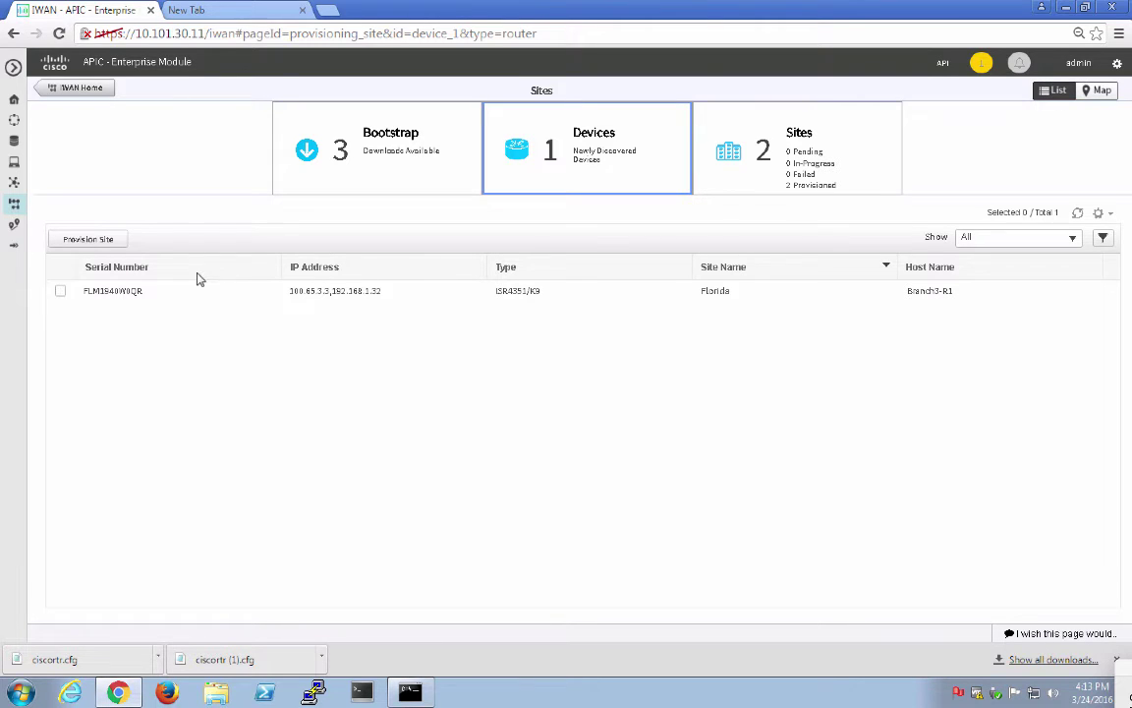
Start provisioning a site for the Branch3-R1 device with the topology of one router with two WAN clouds.
left_click(60, 291)
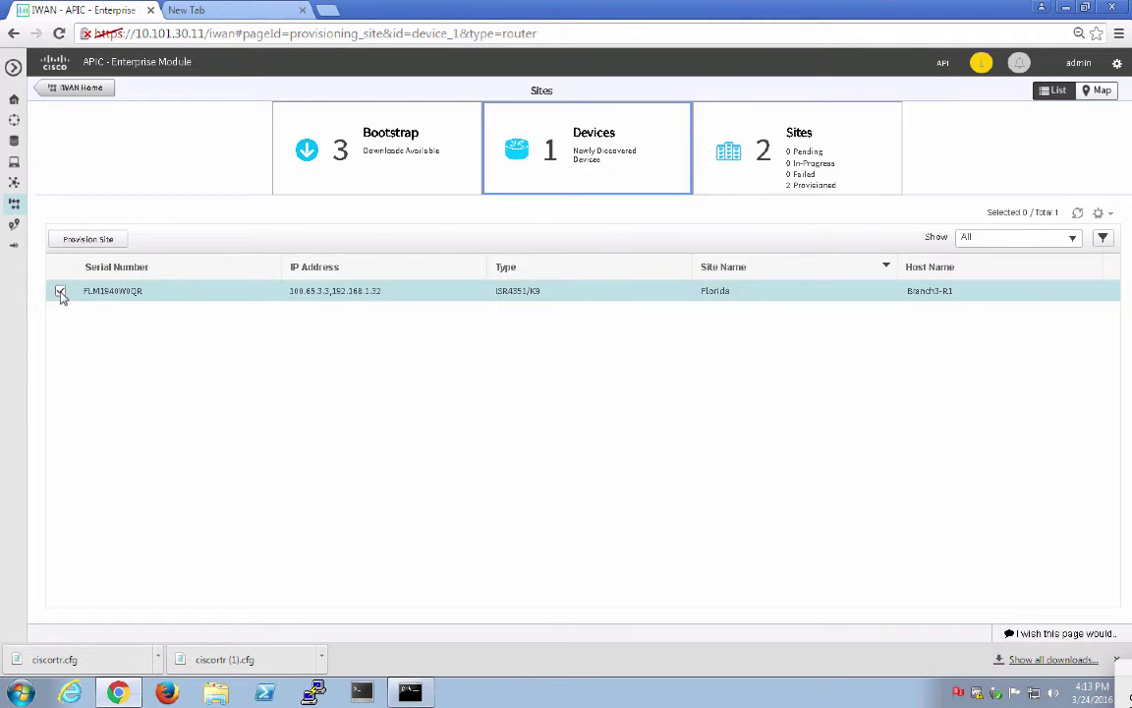
left_click(95, 245)
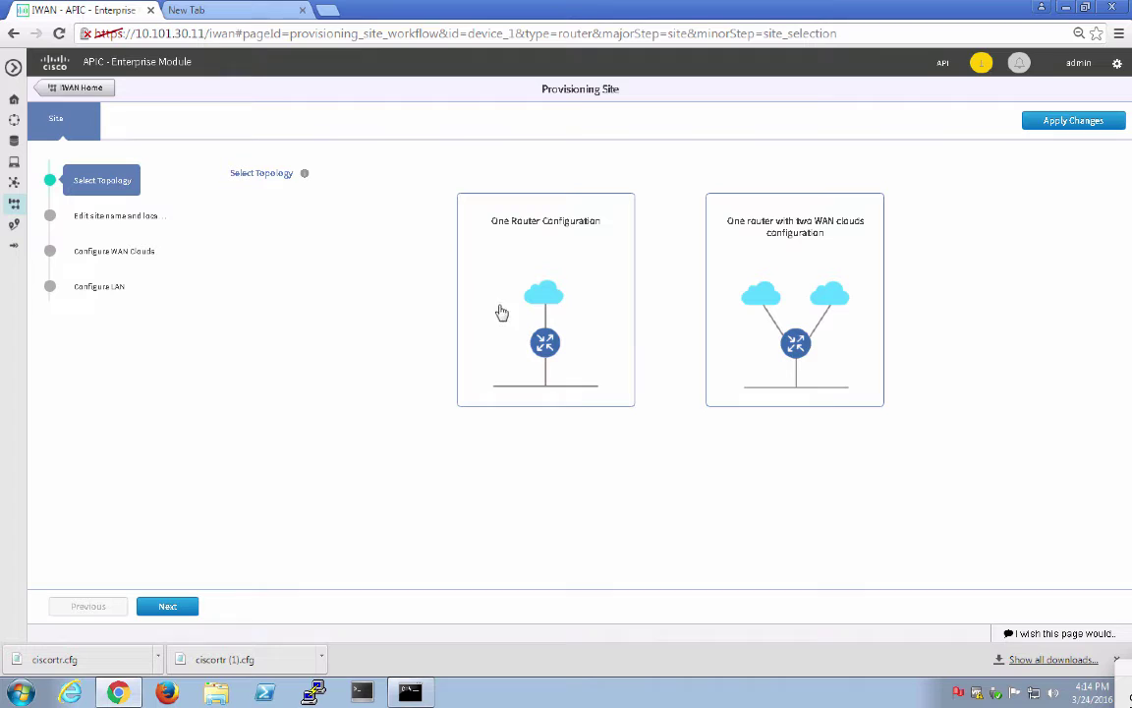
left_click(795, 303)
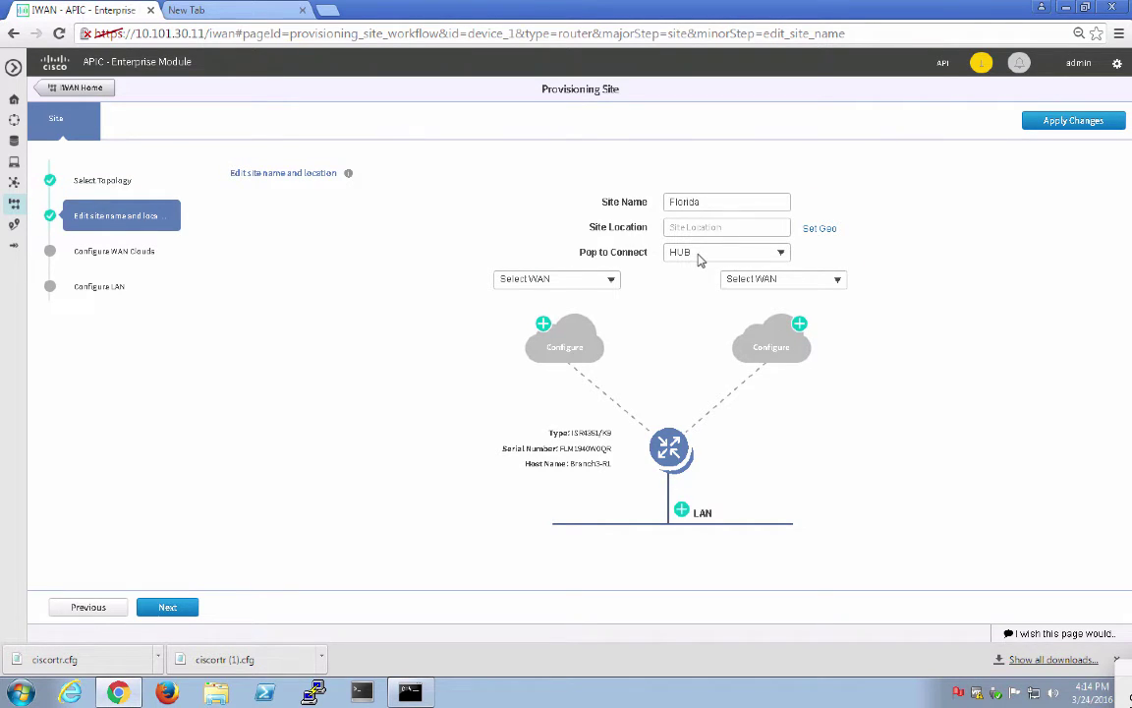
Set the site's Pop to Connect to HUB and choose INET as the first cloud's WAN.
left_click(781, 253)
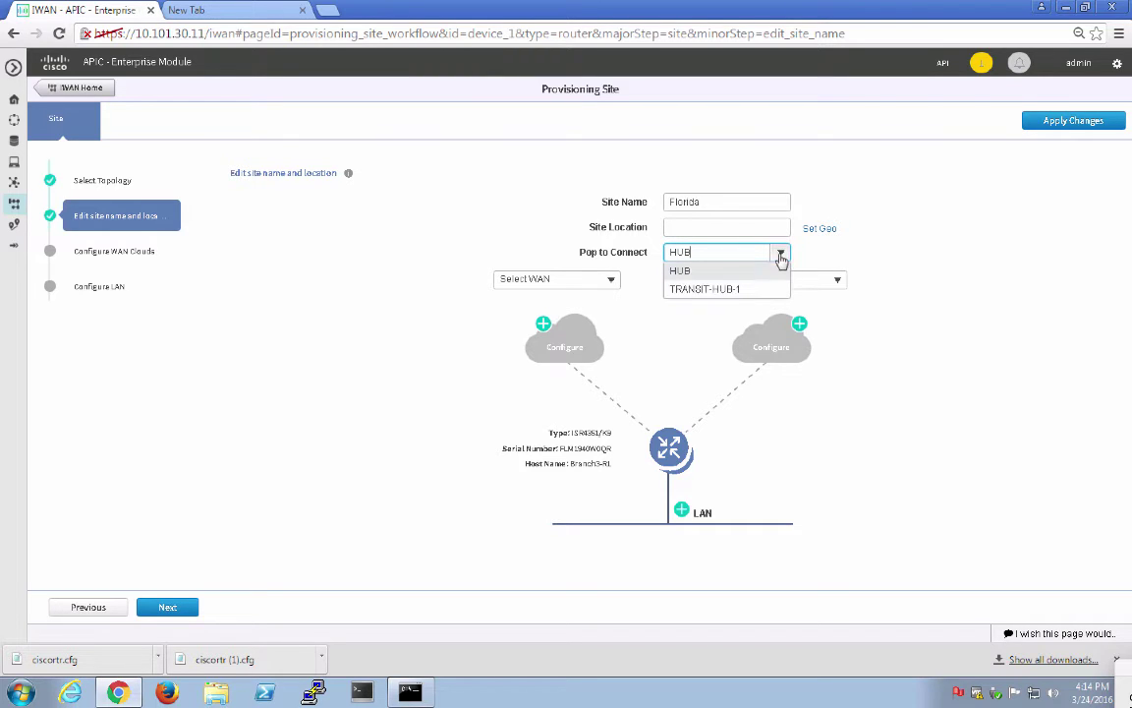
left_click(686, 272)
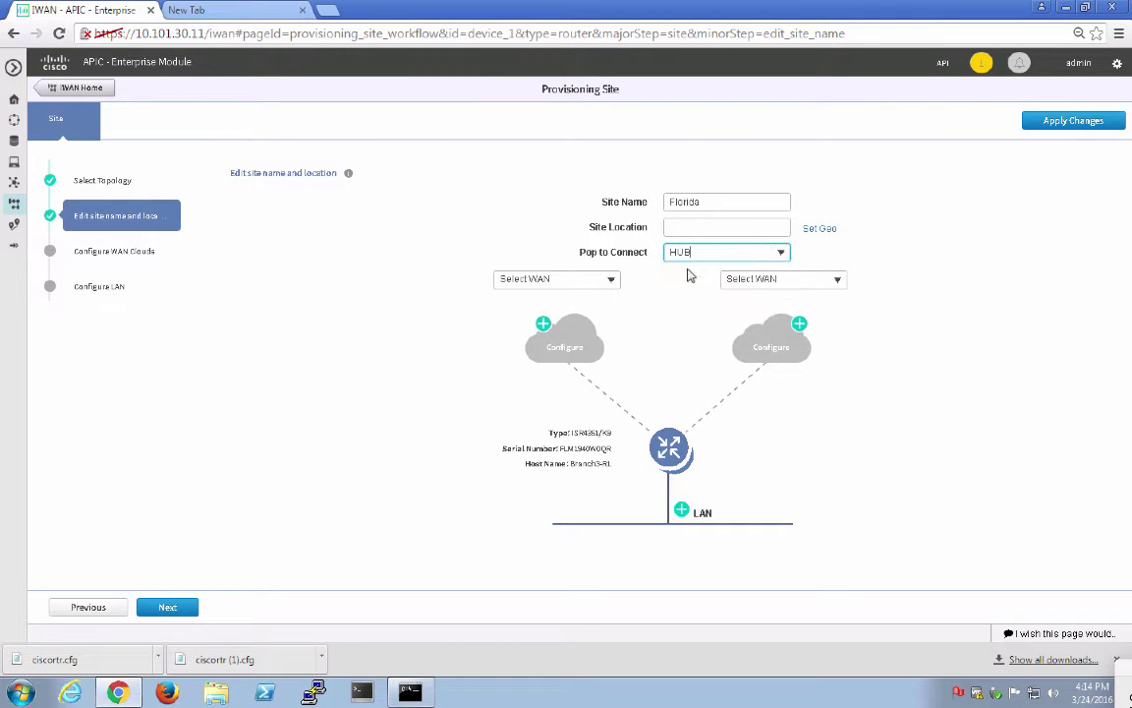
left_click(611, 281)
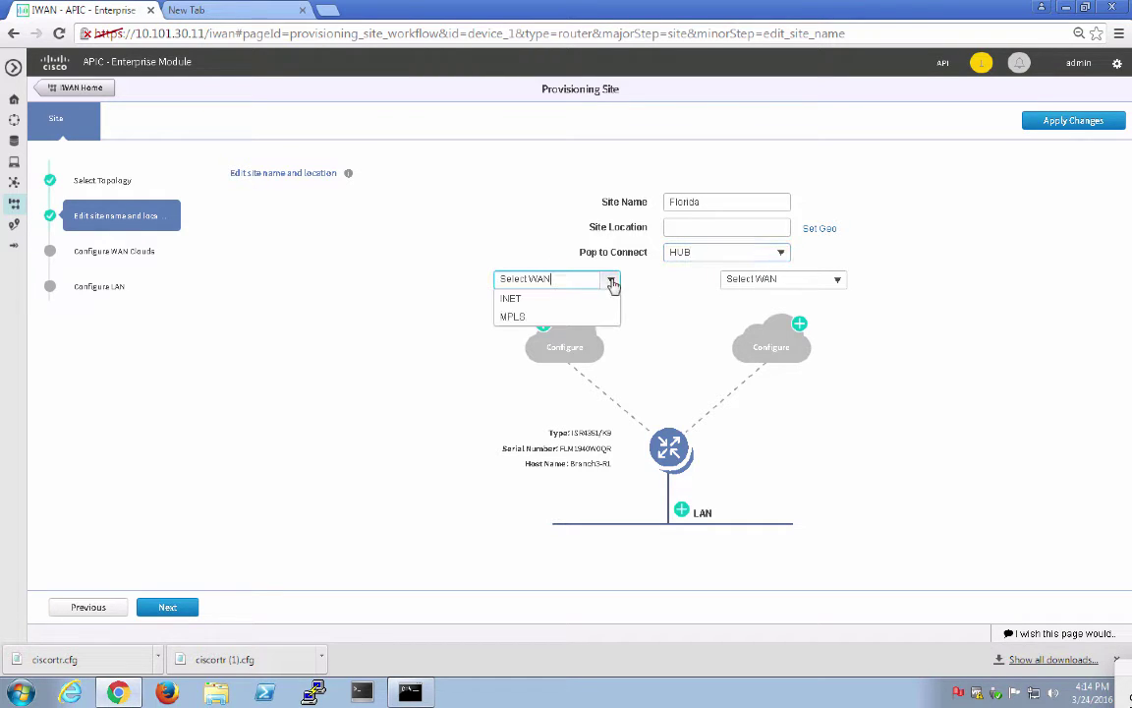
left_click(523, 302)
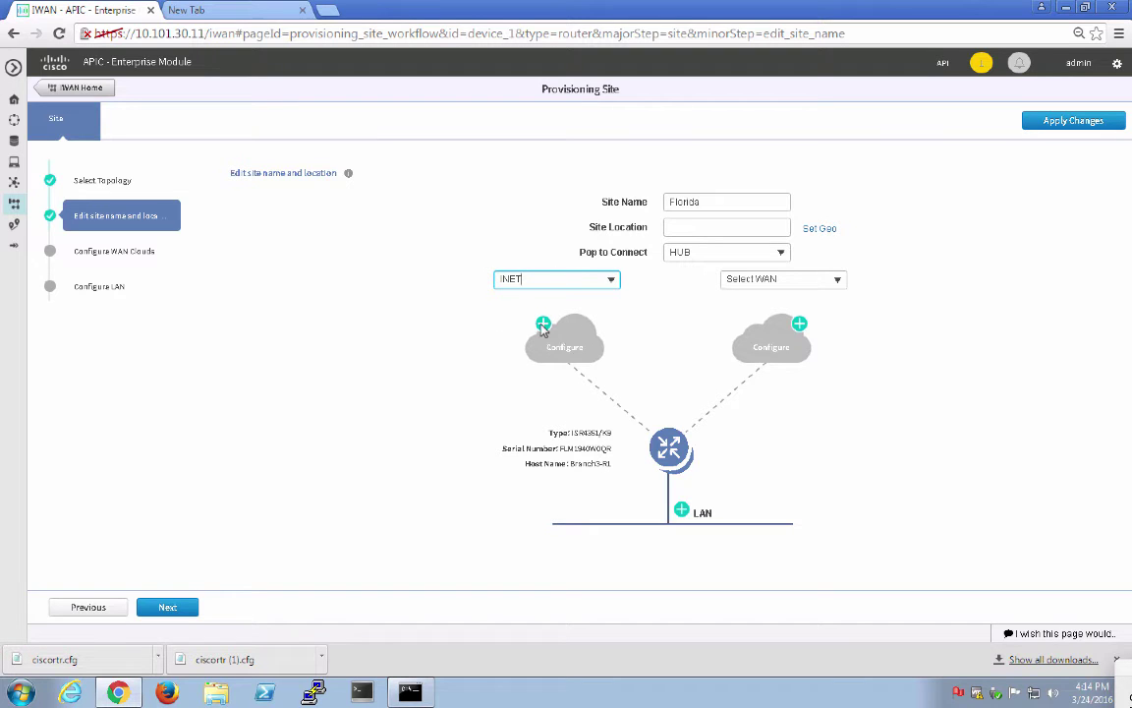
left_click(542, 326)
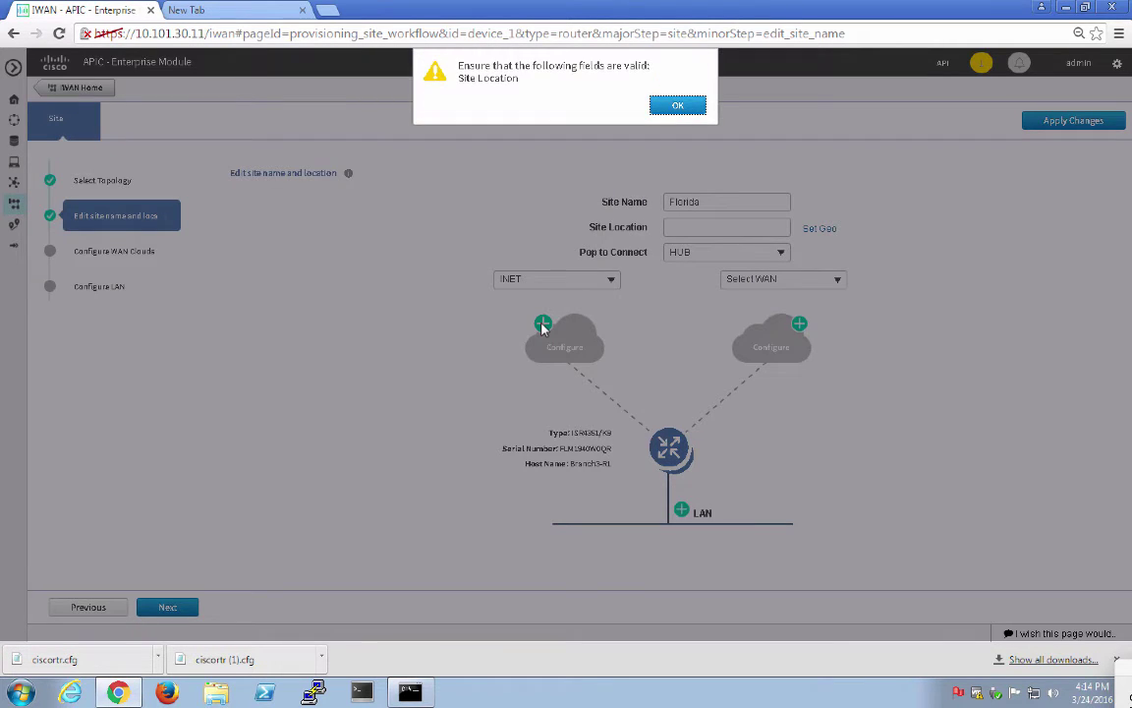
left_click(671, 105)
left_click(543, 323)
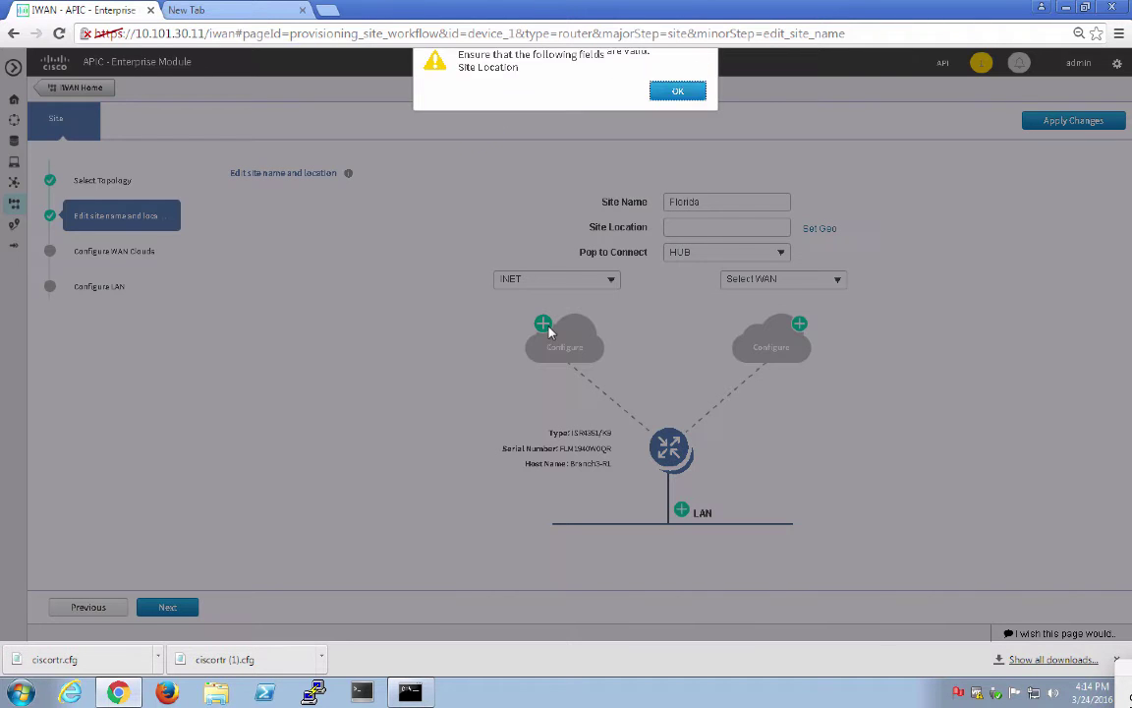
left_click(673, 105)
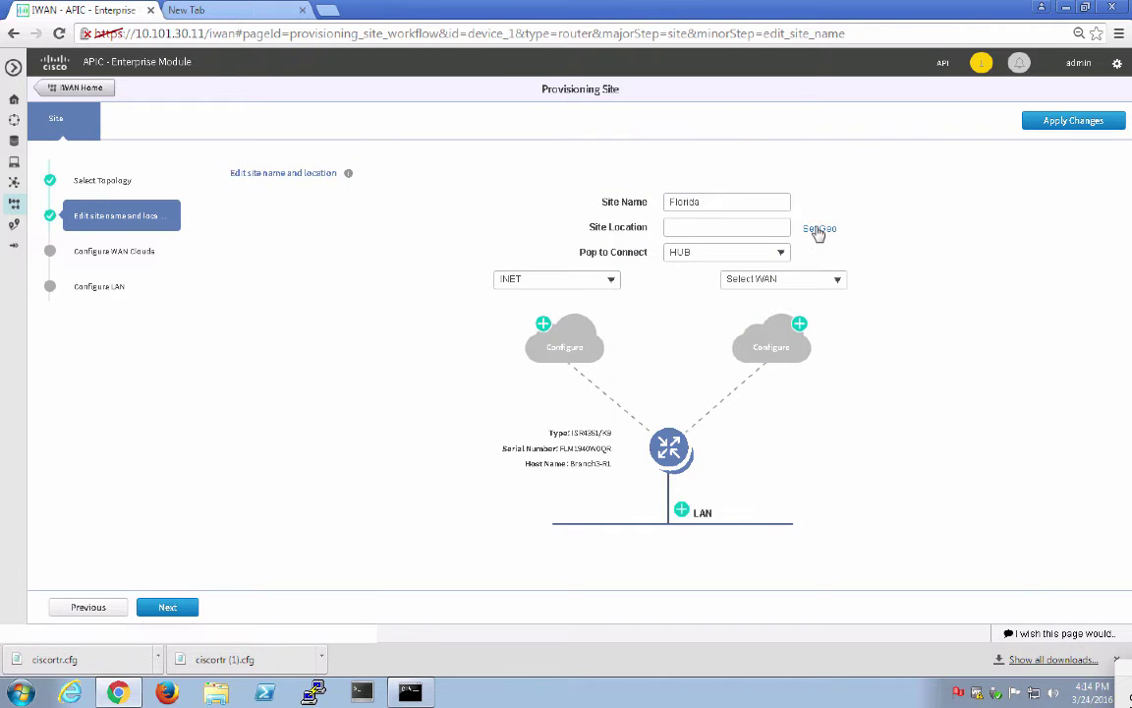
Set the site location by picking a point in Florida on the geographic map.
left_click(819, 229)
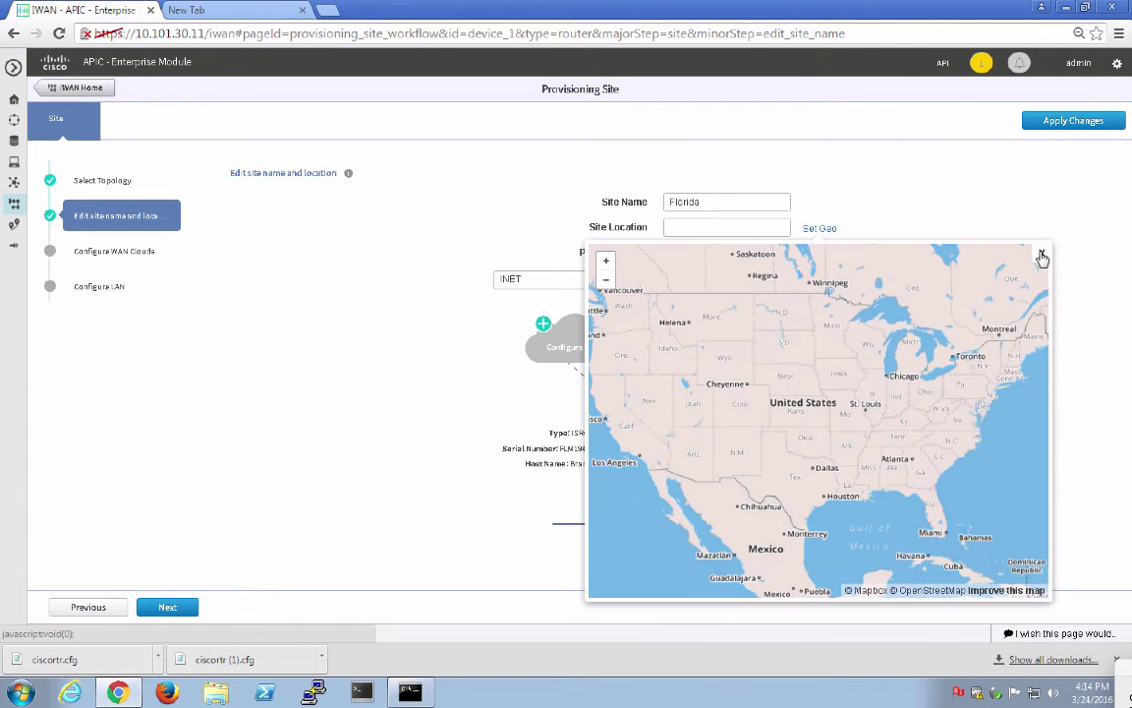
left_click(931, 509)
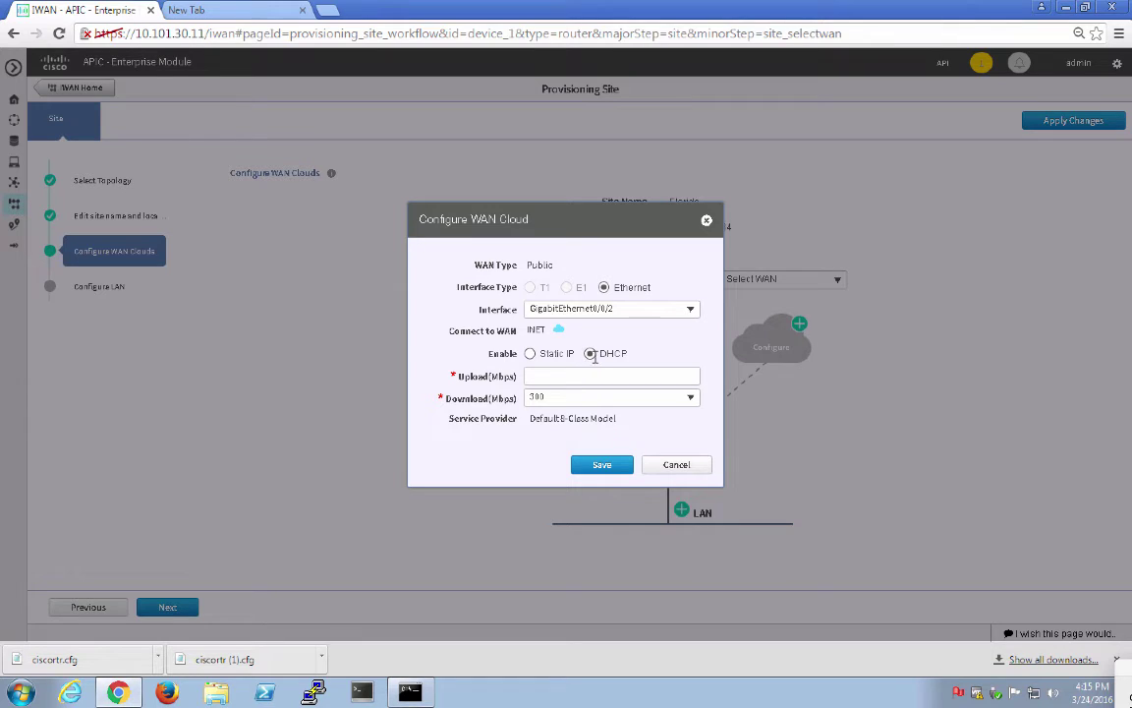
Set the INET WAN cloud's upload bandwidth to 100 Mbps and save its configuration.
left_click(550, 376)
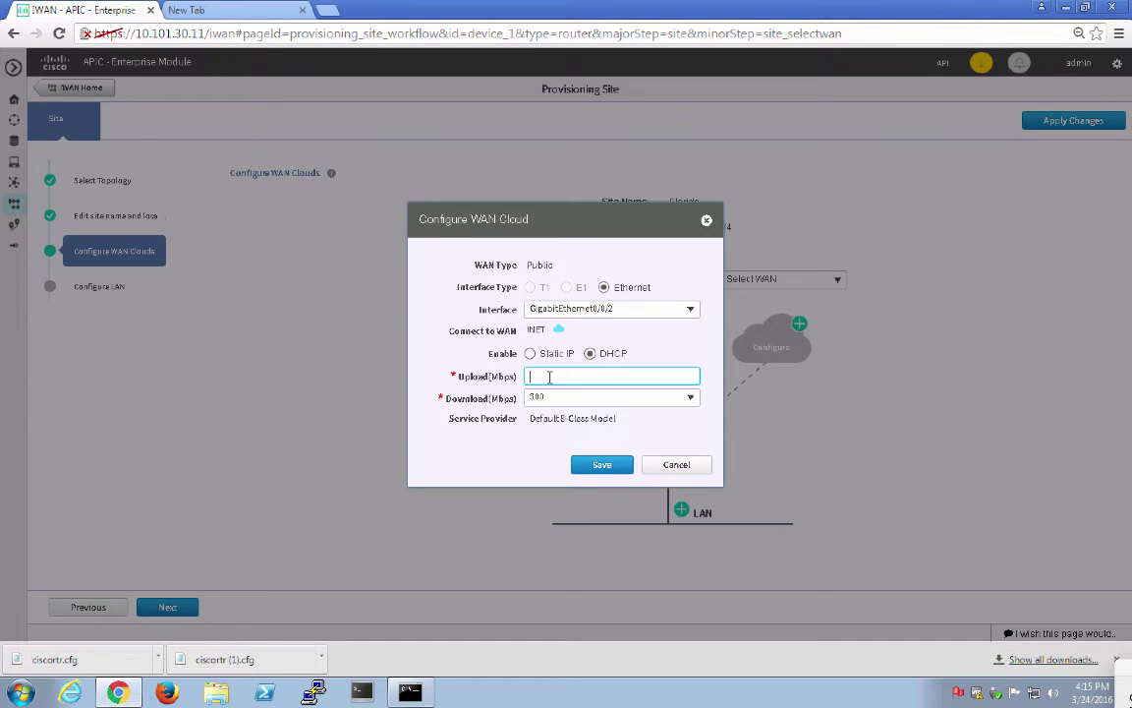
type("100")
left_click(601, 466)
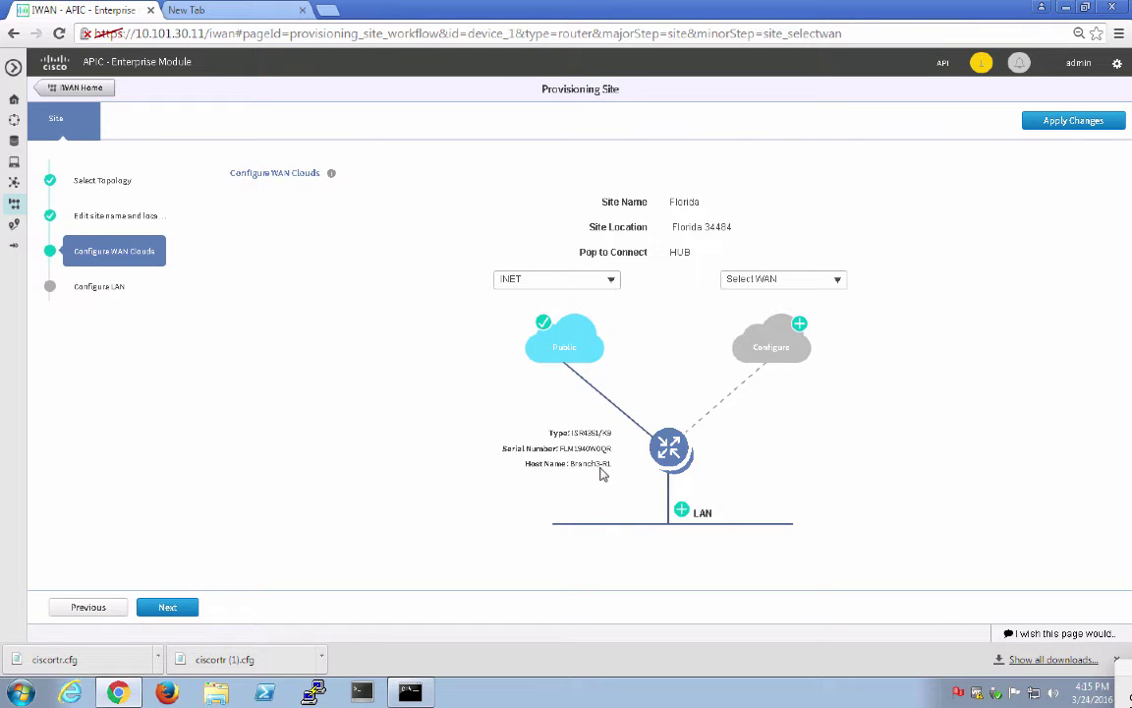
Choose MPLS as the second cloud's WAN and open that cloud's configuration.
left_click(798, 326)
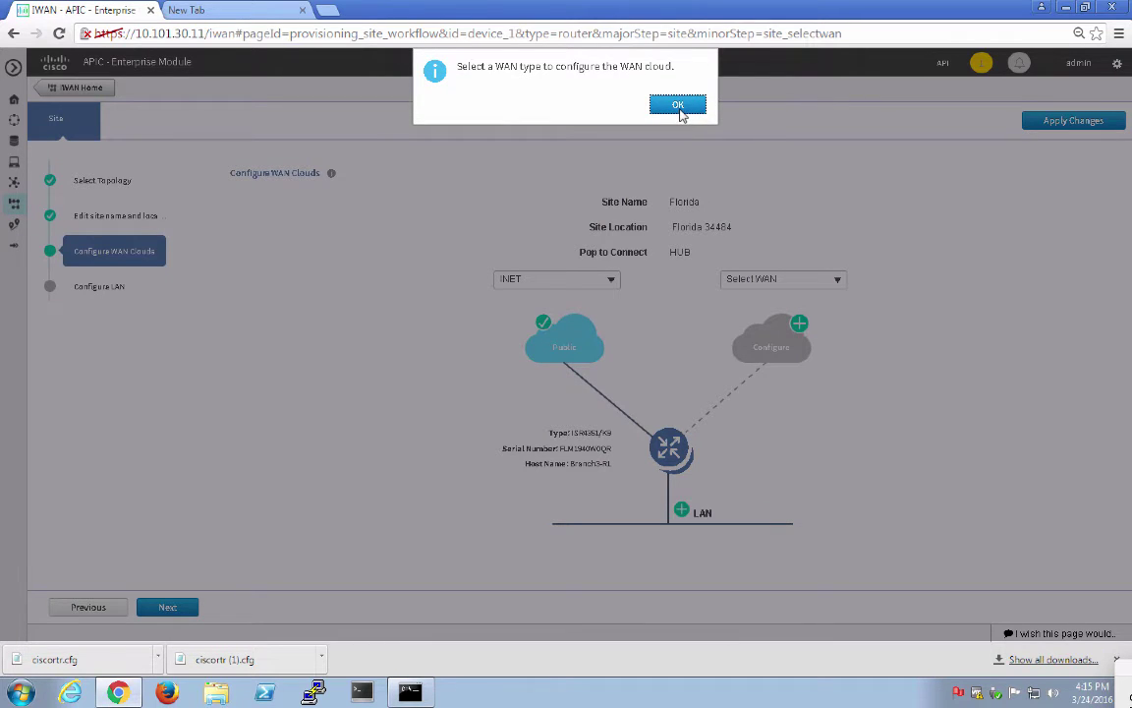
left_click(681, 110)
left_click(839, 281)
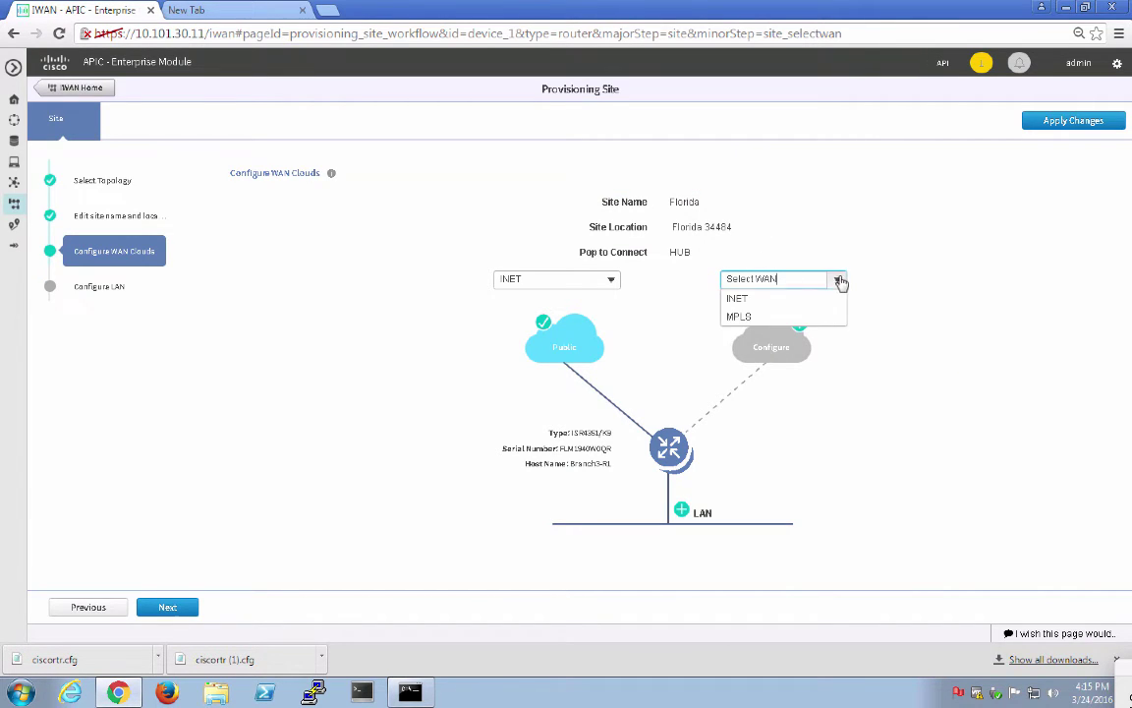
left_click(742, 312)
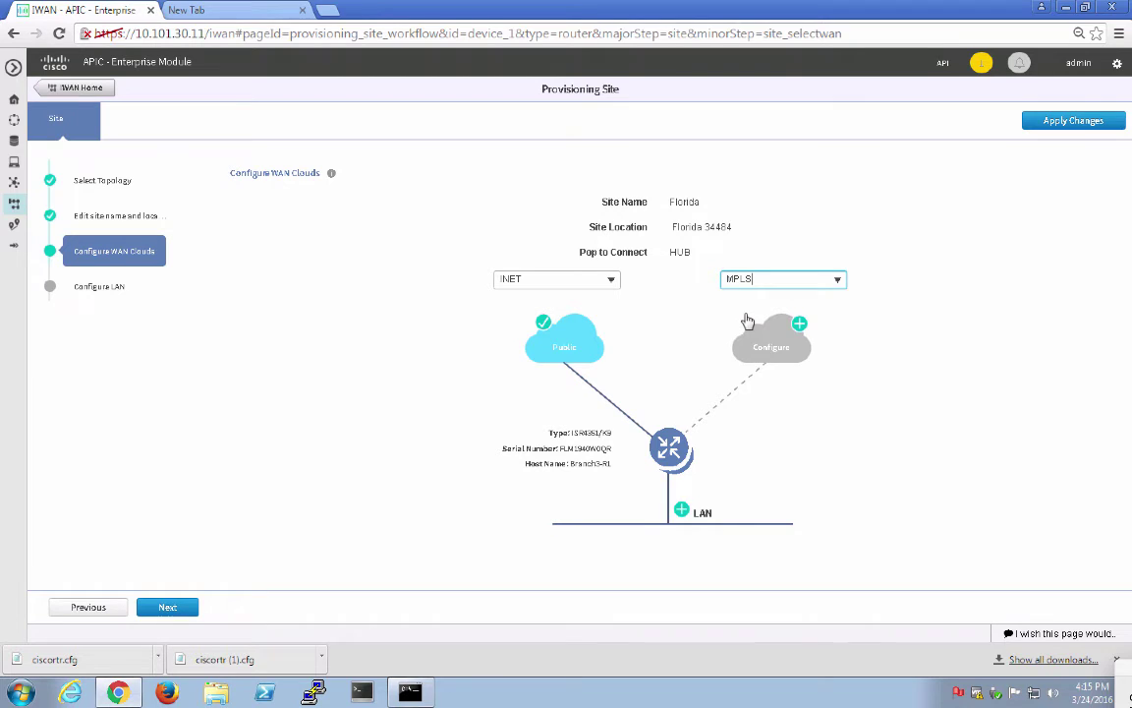
left_click(799, 325)
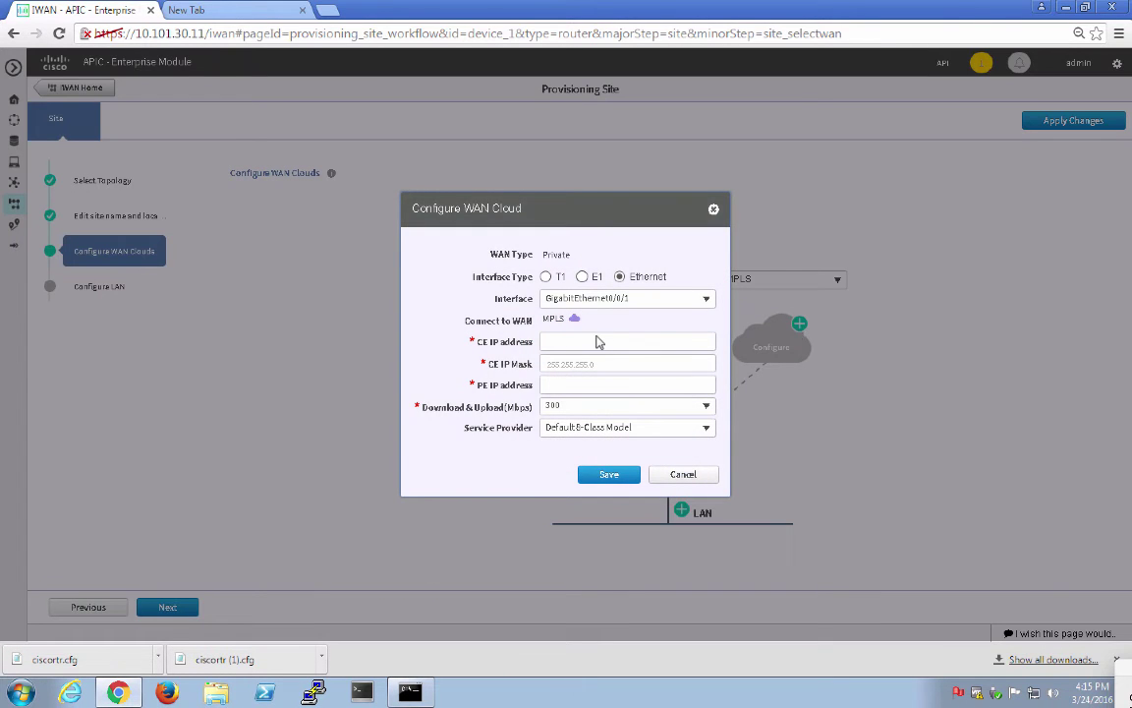
Enter 12.3.3.2 as the MPLS cloud's CE IP address and 12.3.3.1 as its PE IP address.
left_click(565, 338)
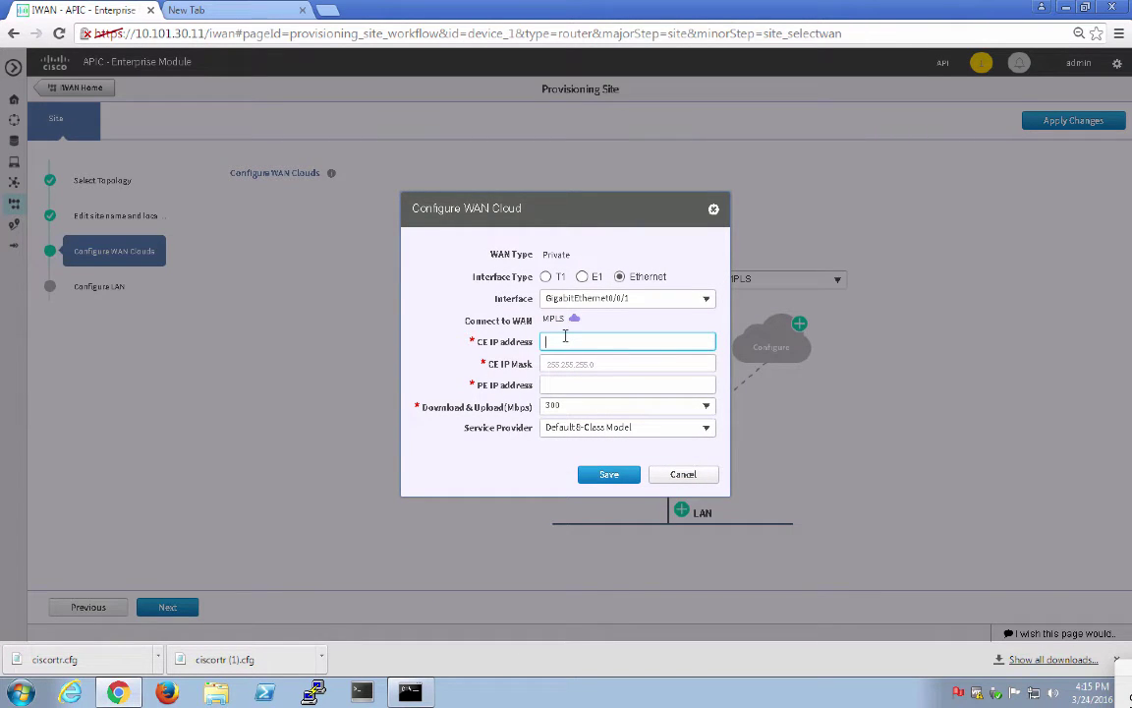
key("super+Tab")
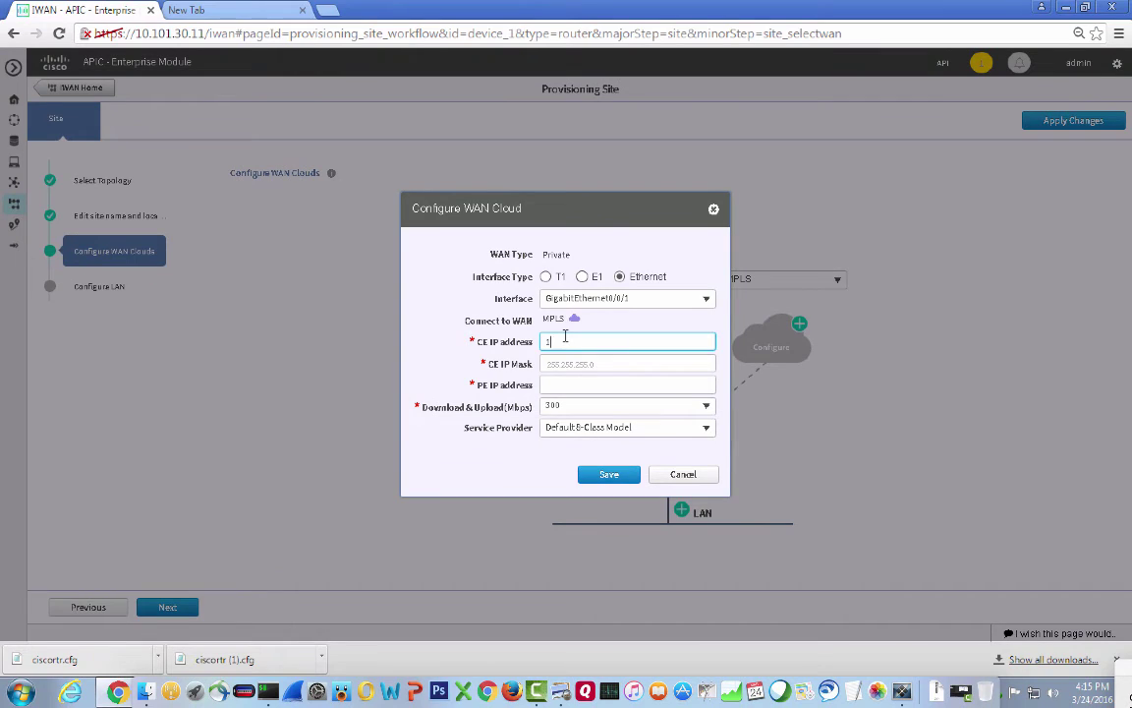
type(".35.2")
key("Tab")
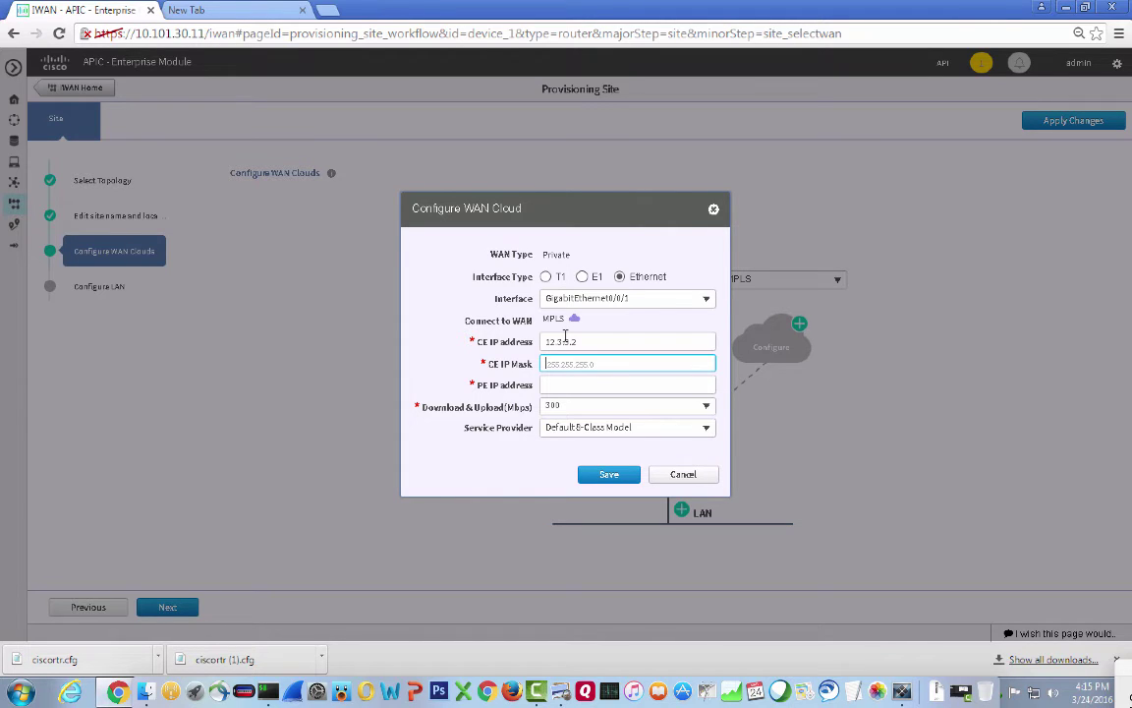
key("Tab")
type("12.3")
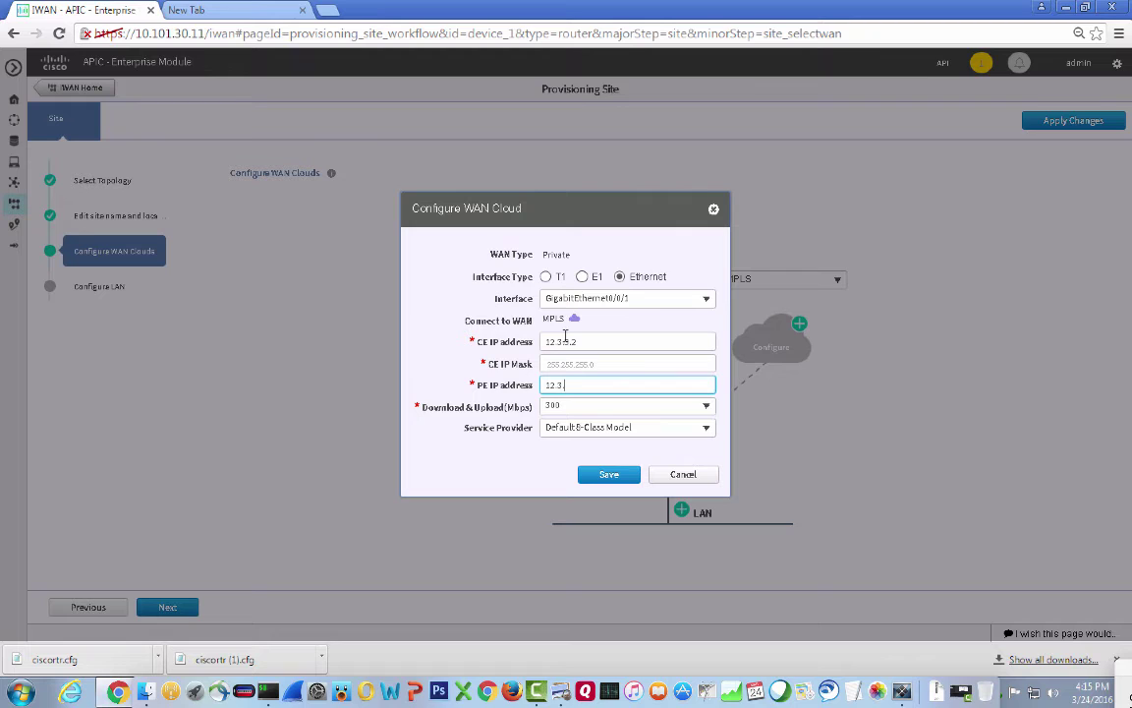
type(".3.1")
Set the MPLS cloud's download and upload bandwidth to 100 Mbps and try to save the configuration.
left_click(580, 402)
left_click(708, 413)
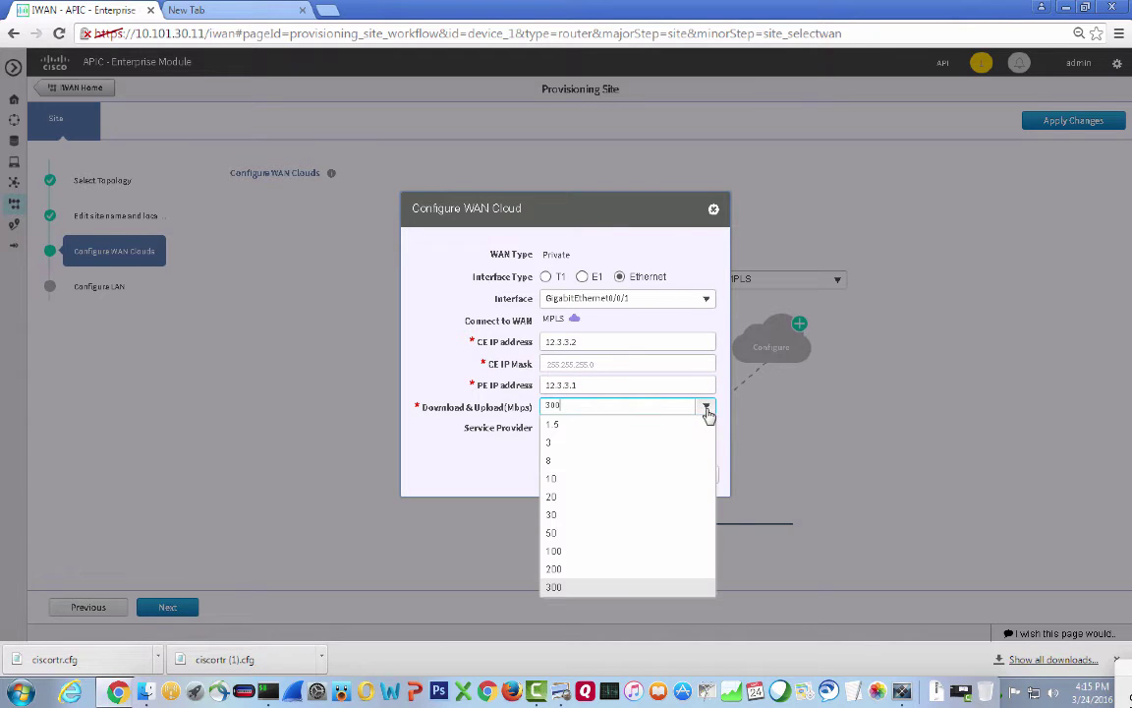
left_click(559, 556)
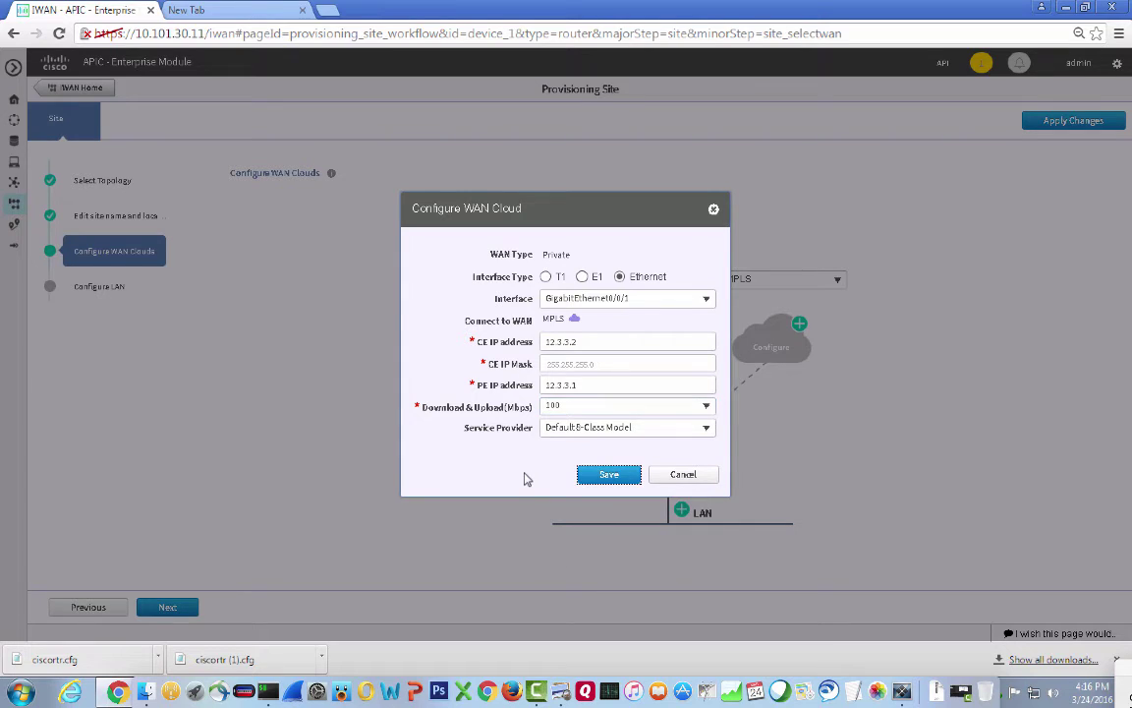
left_click(613, 476)
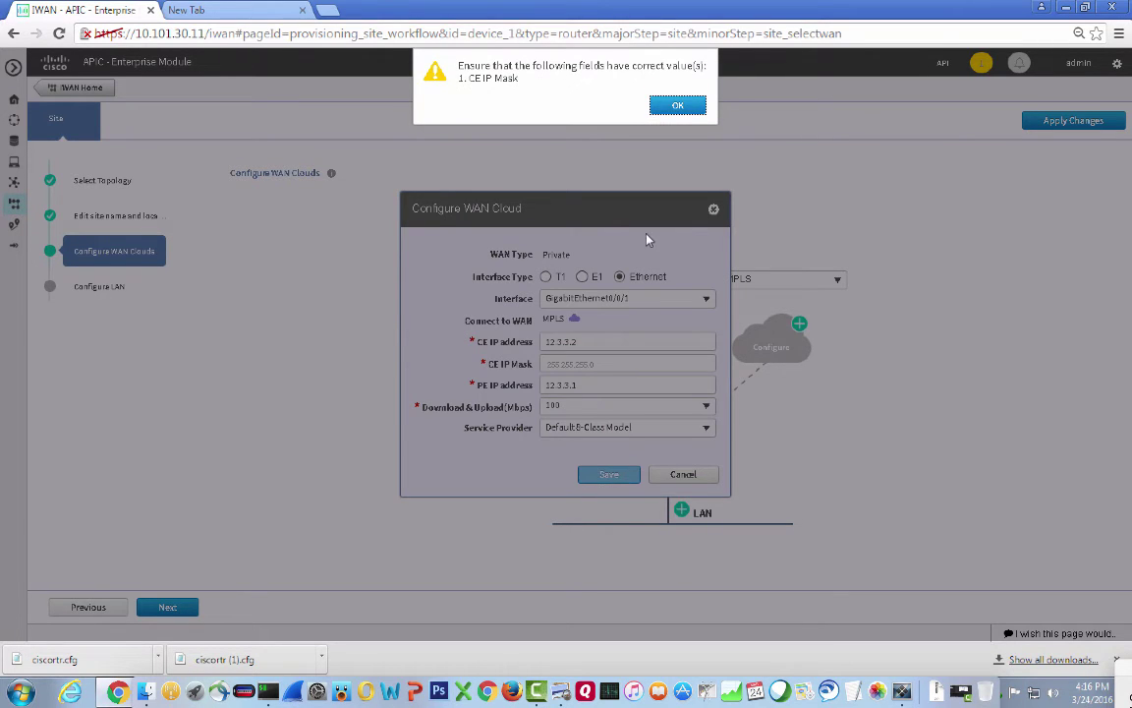
left_click(679, 106)
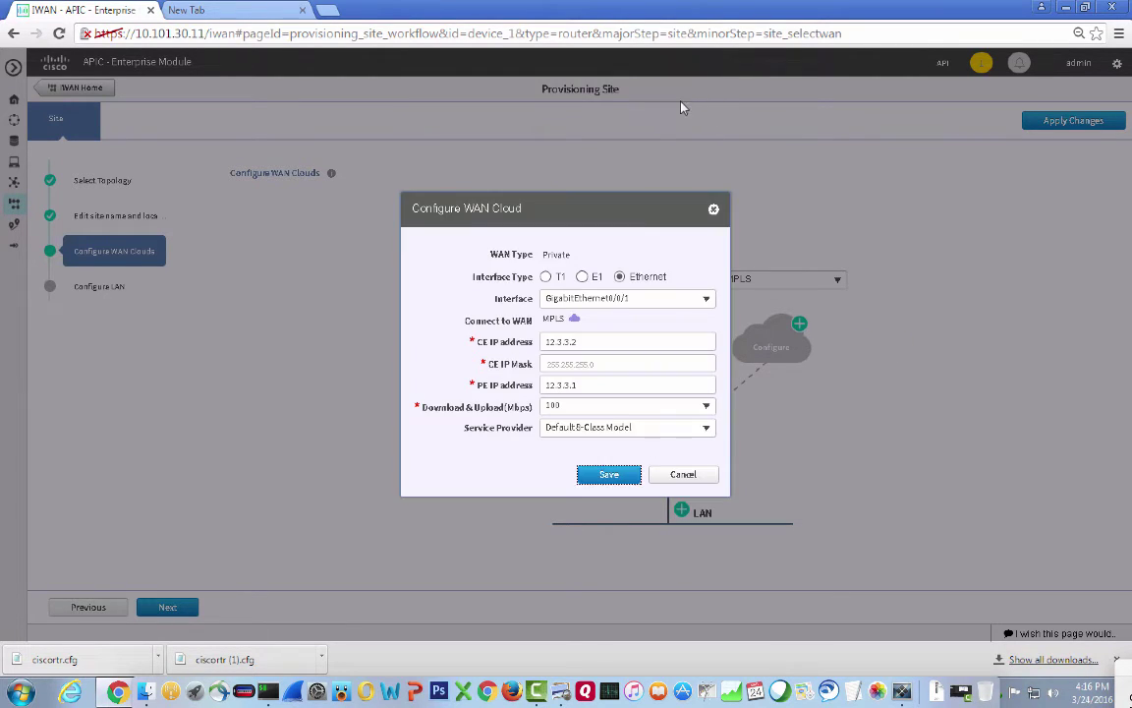
Set the CE IP mask to 255.255.255.0 and save the MPLS cloud's configuration.
left_click(595, 363)
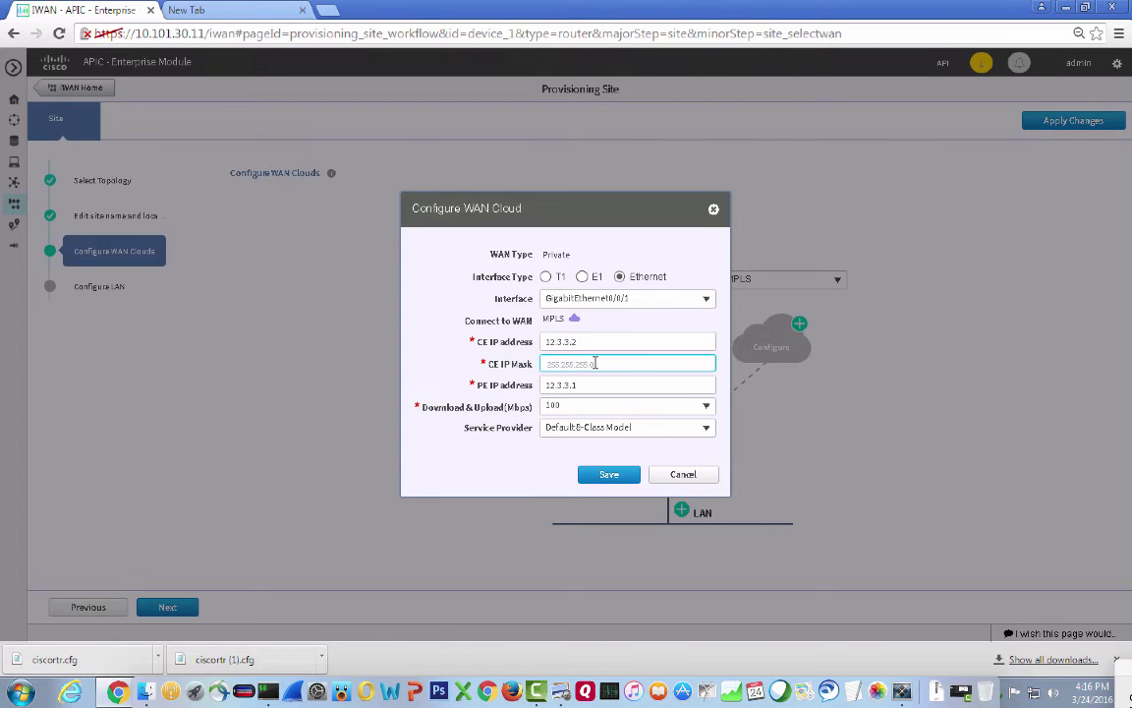
type("255.255.255.0")
left_click(606, 476)
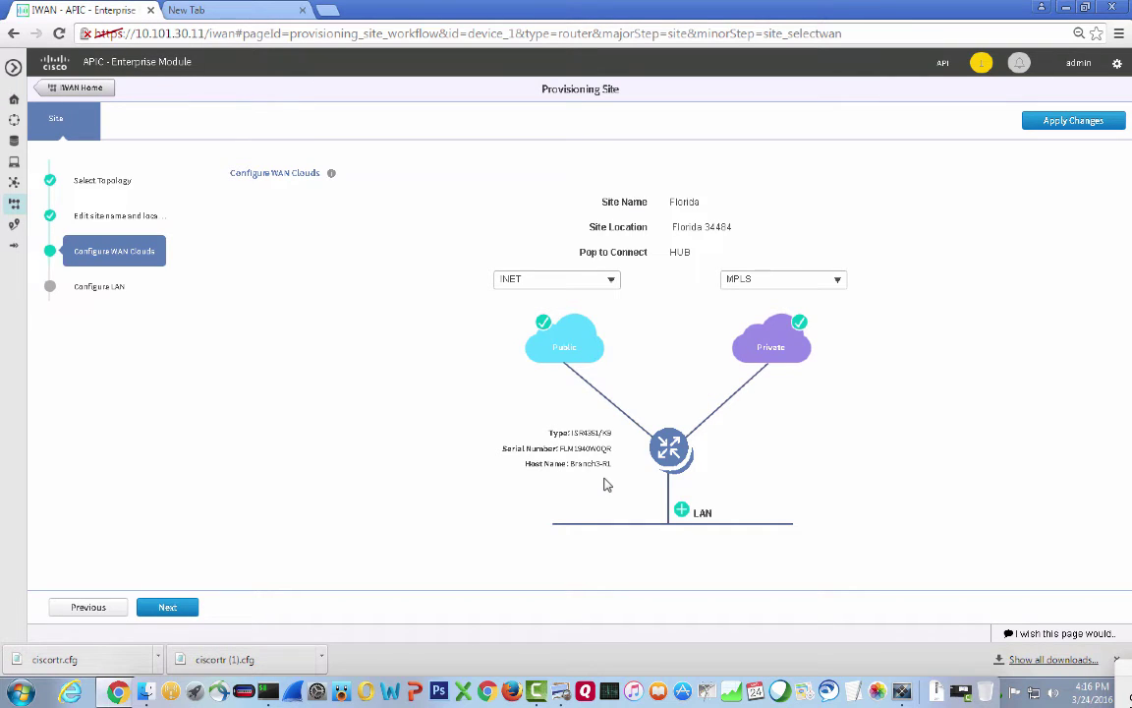
Configure the site's LAN by saving the proposed Data, Guest, Voice & Video and Wireless VLANs with internal DHCP enabled.
left_click(683, 511)
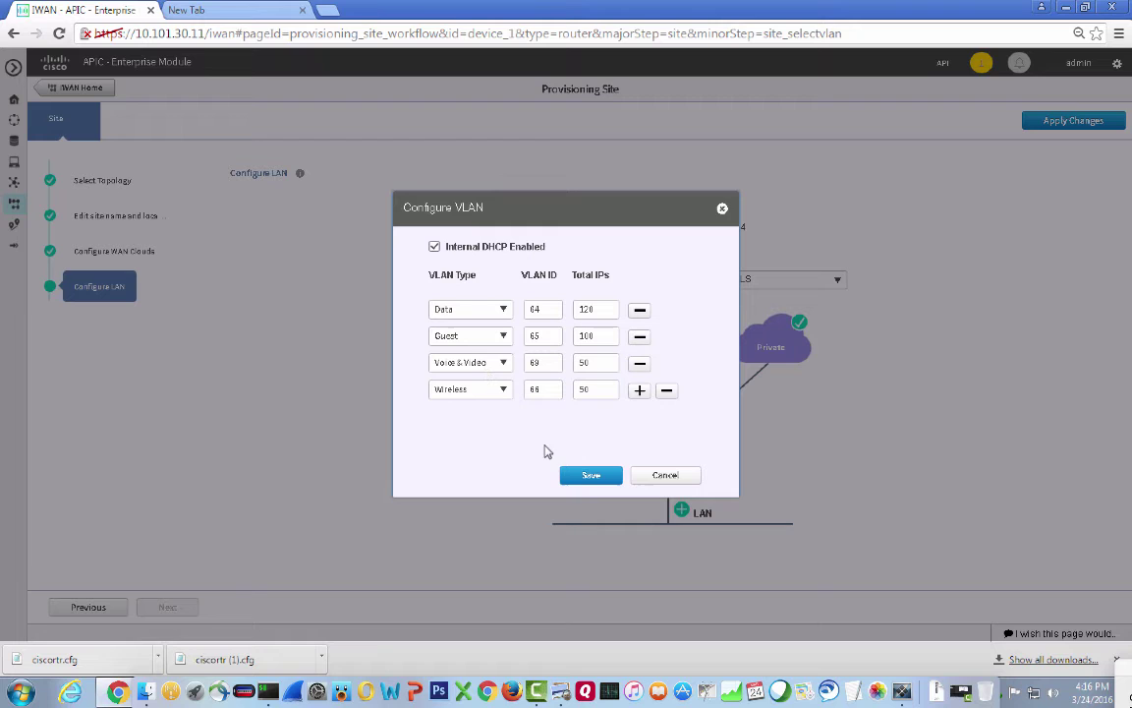
left_click(581, 474)
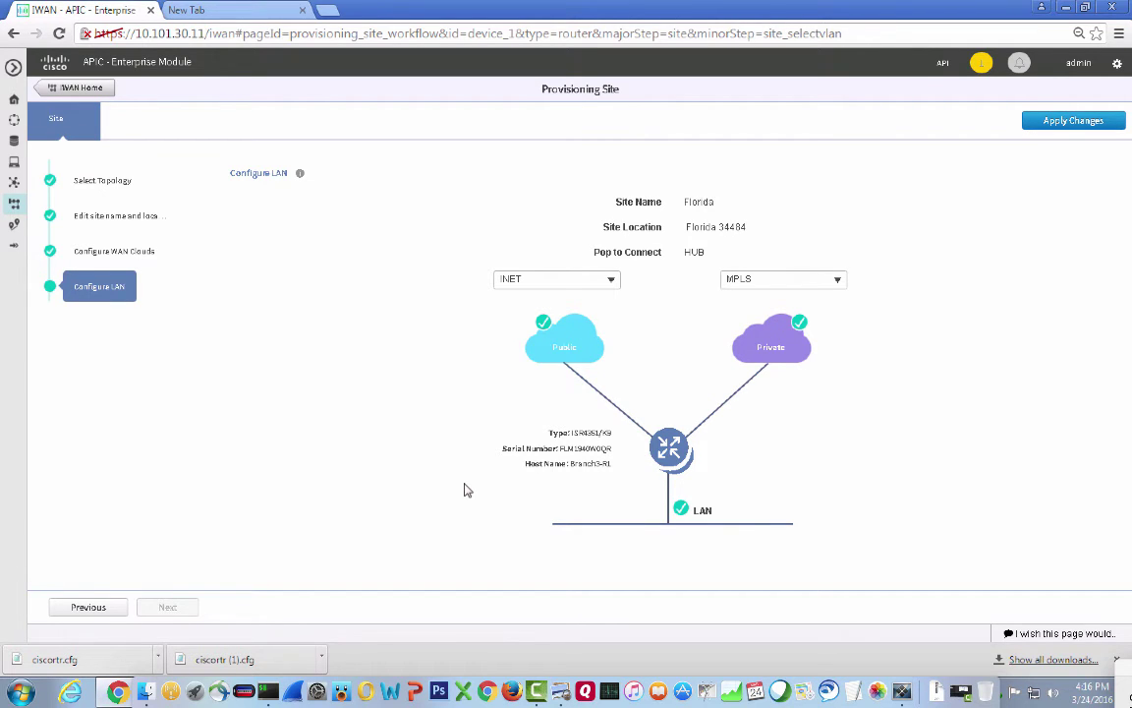
Submit the Florida site's provisioning with the Apply Now option and return to the IWAN home page.
left_click(1066, 128)
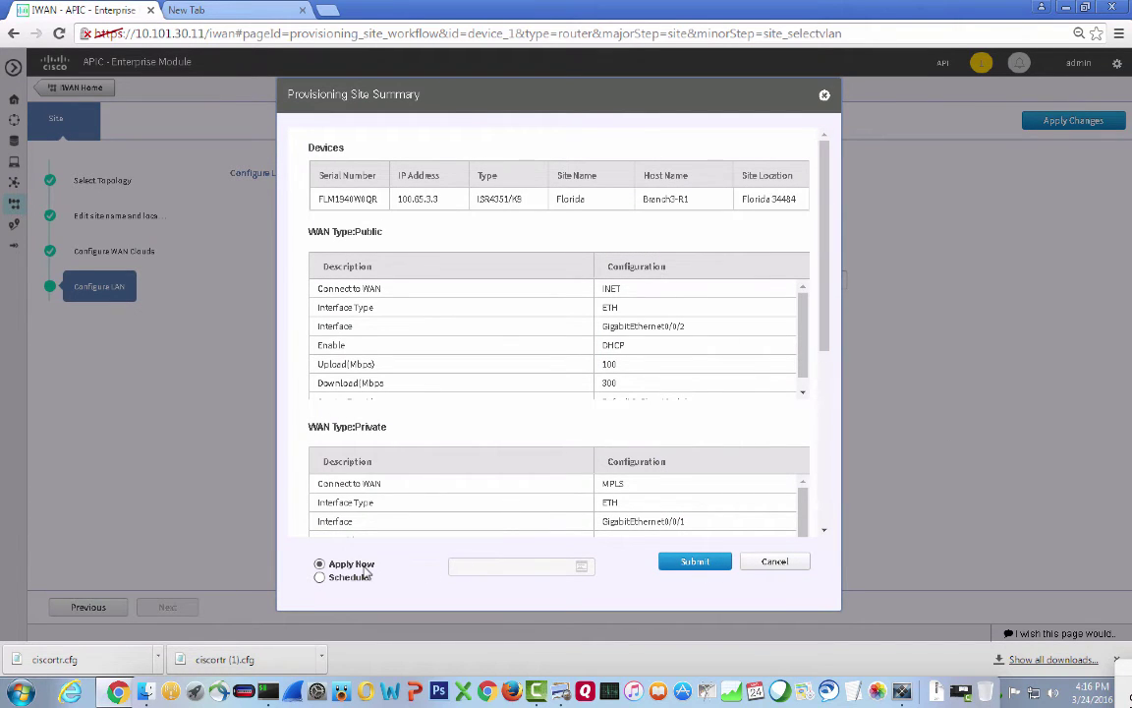
left_click(695, 562)
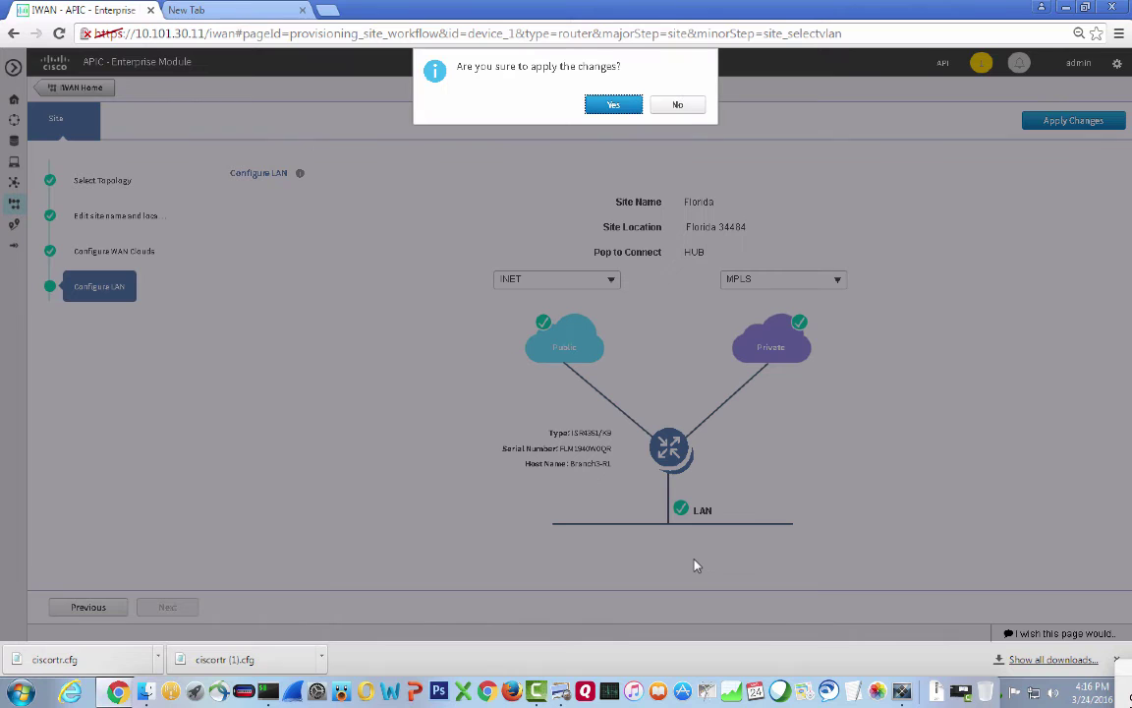
left_click(612, 104)
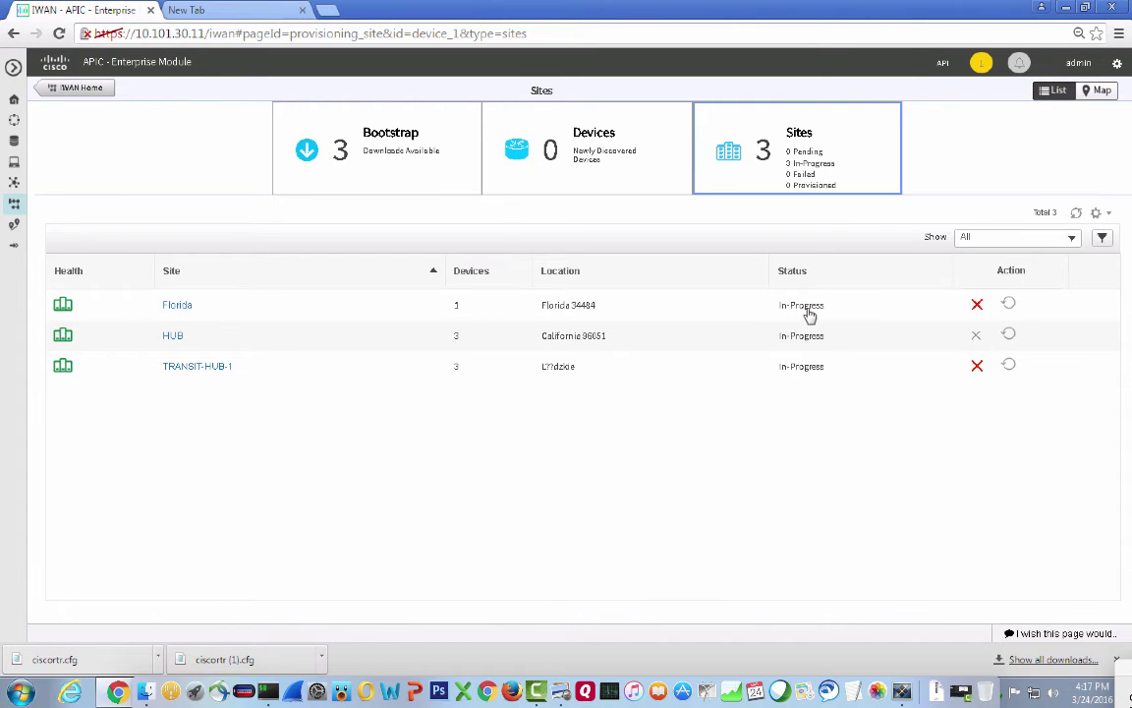
left_click(70, 89)
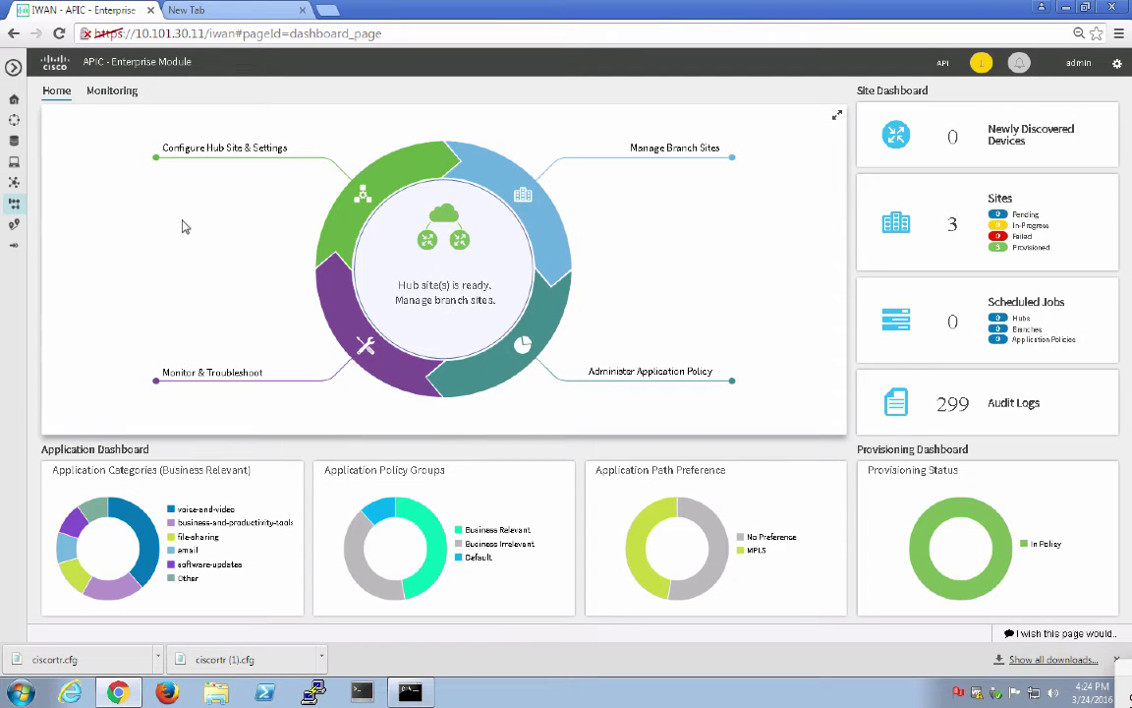
Switch to the iTerm session of Branch3-R1 and display its DMVPN tunnels with "sh dmvpn".
key("super+Tab")
key("super+Tab")
key("super+Tab")
key("super+Tab")
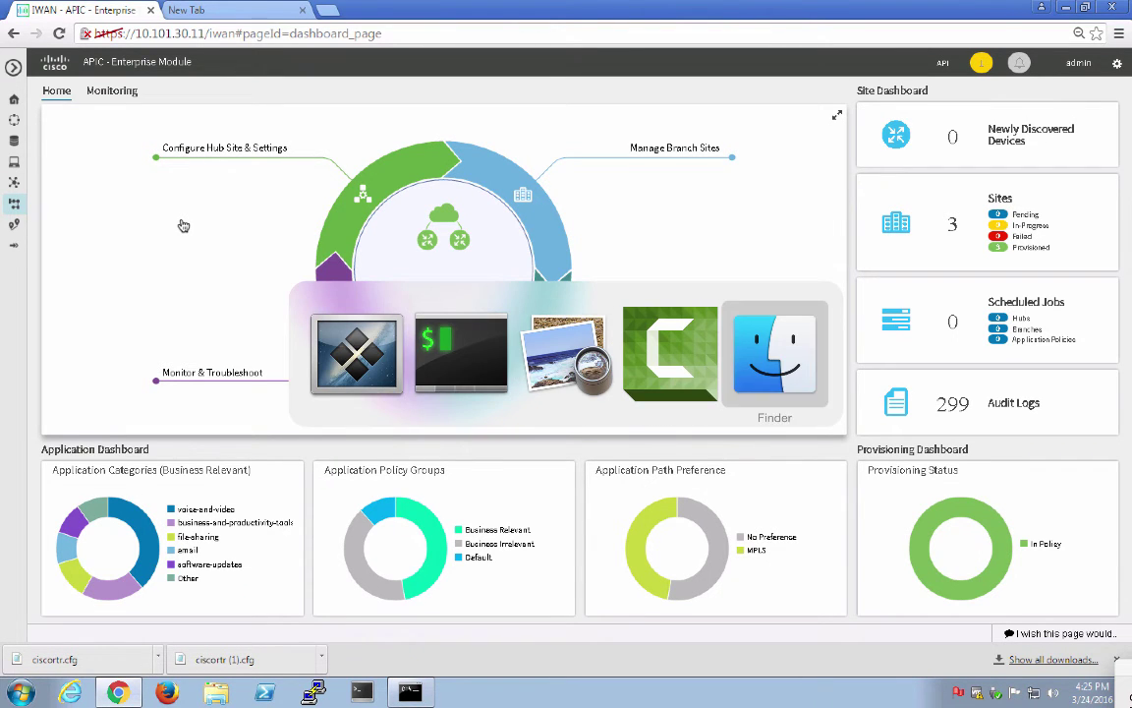
key("super+Tab")
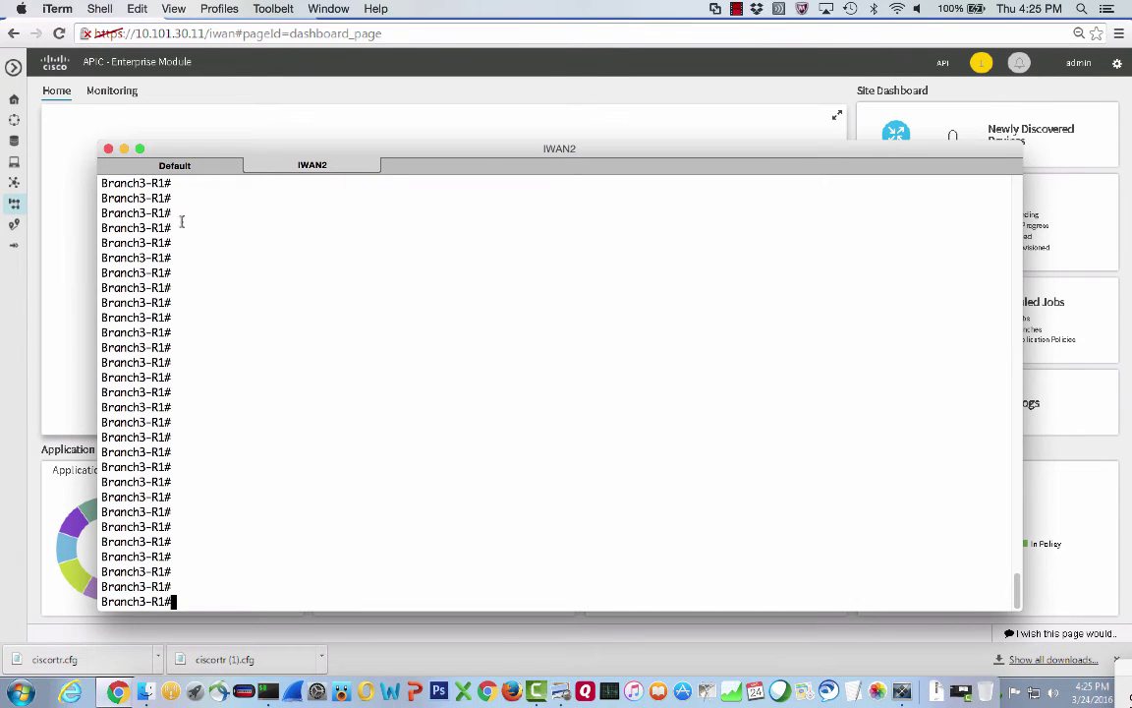
type("sh dmvpn")
key("Return")
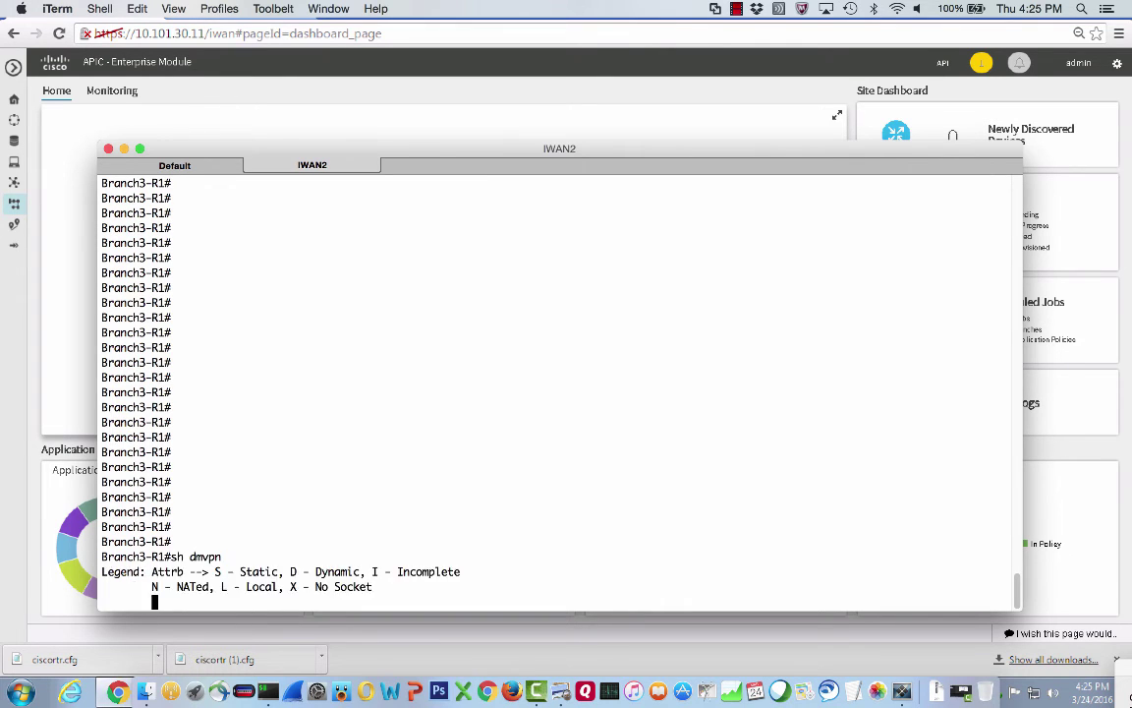
key("space")
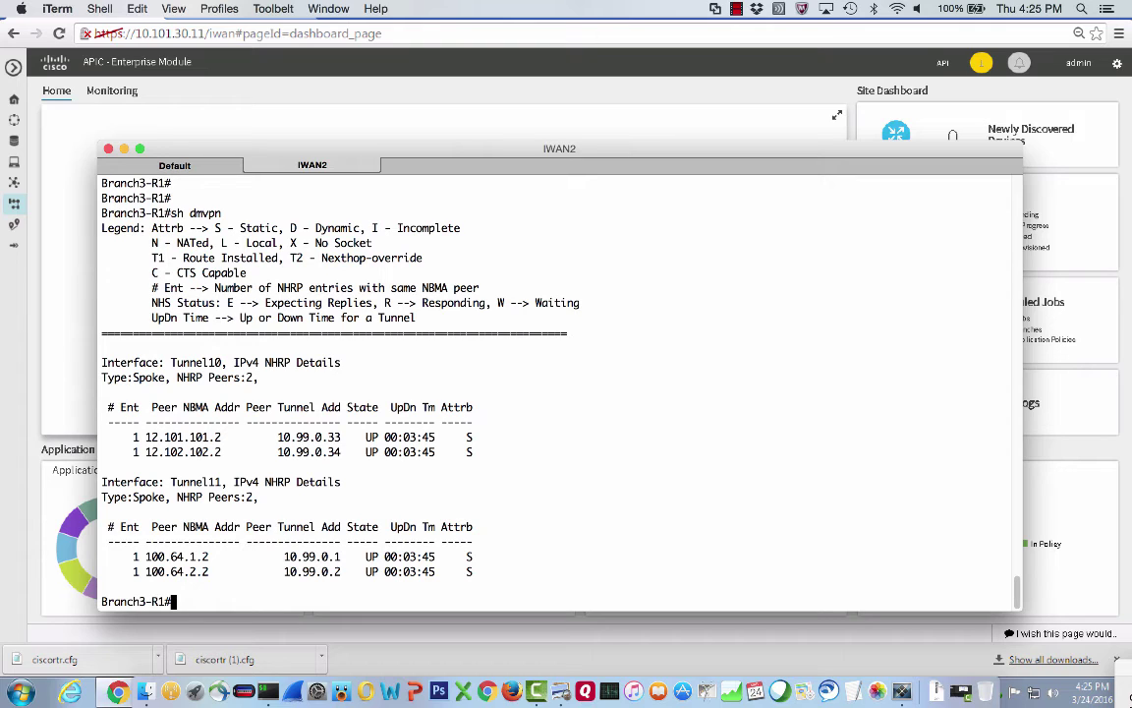
List the router's EIGRP neighbors with "sh ip eigrp neighbor".
key("super+Tab")
type("sh ip eigrp neighbor")
key("Return")
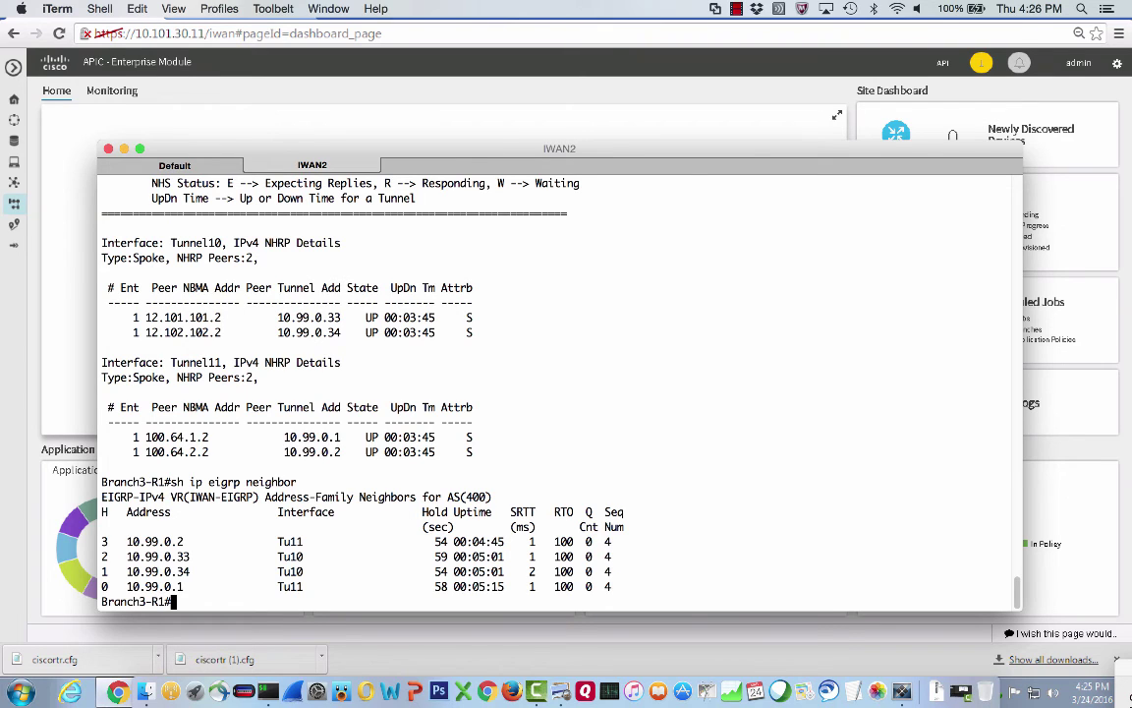
Run "sh domain ONE master status" and examine the service providers of Tunnel10 and Tunnel11.
type("sh domain ONE mast")
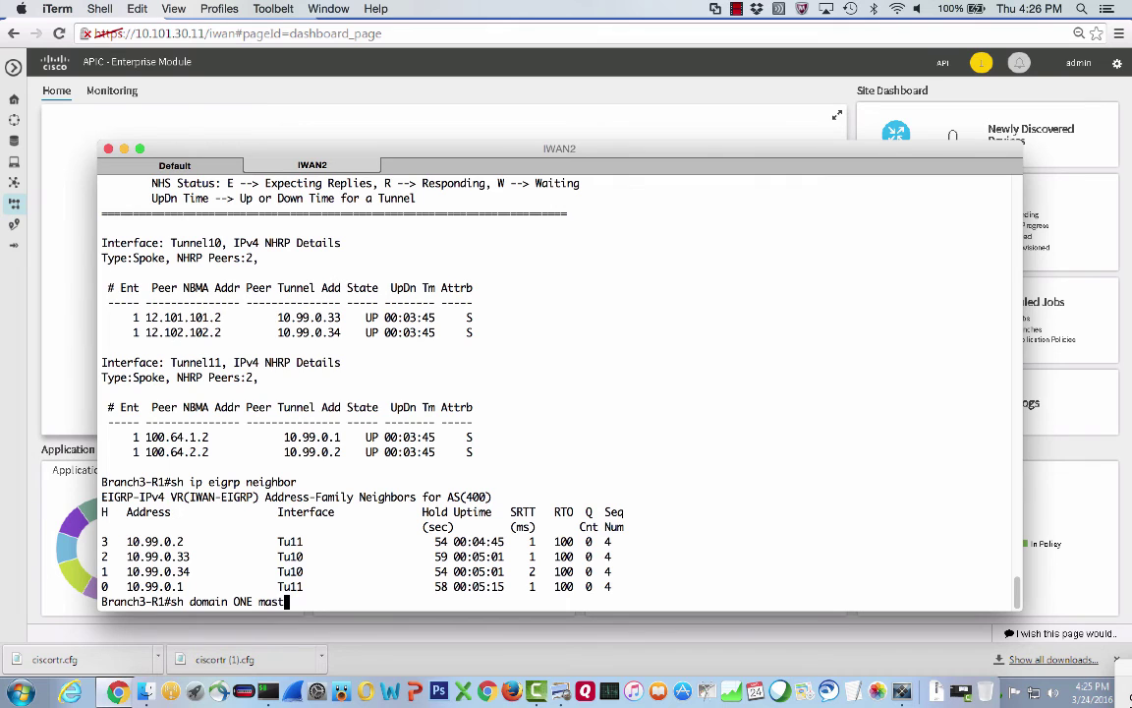
type("er status")
key("Return")
key("space")
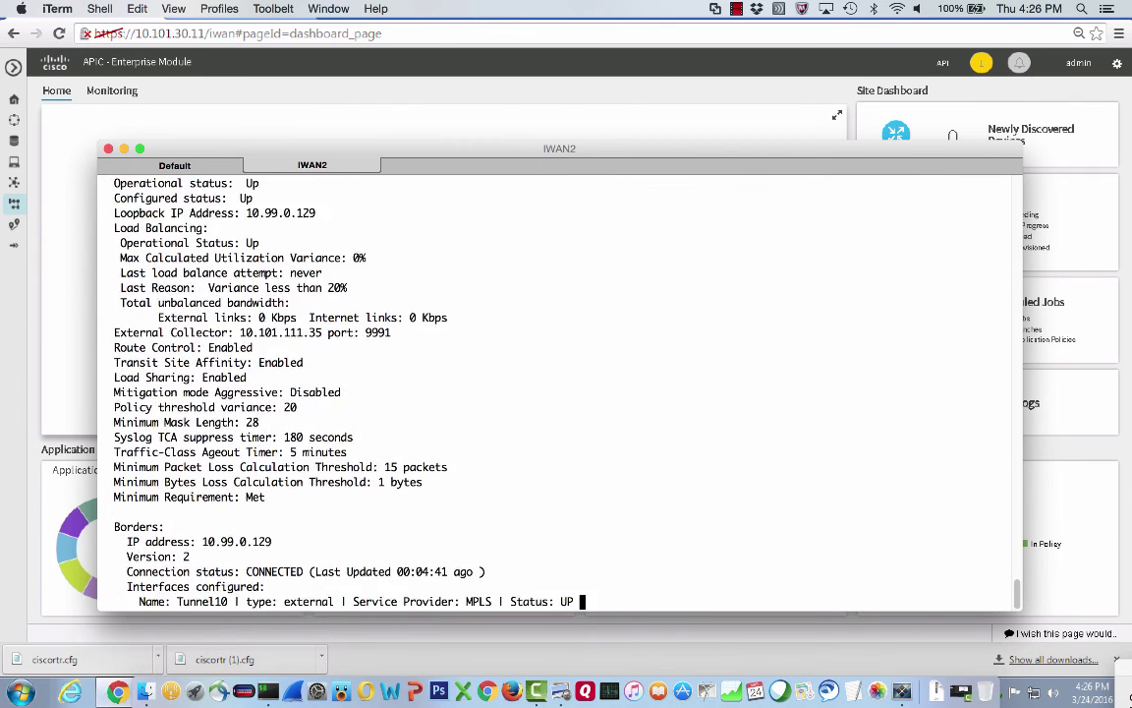
key("space")
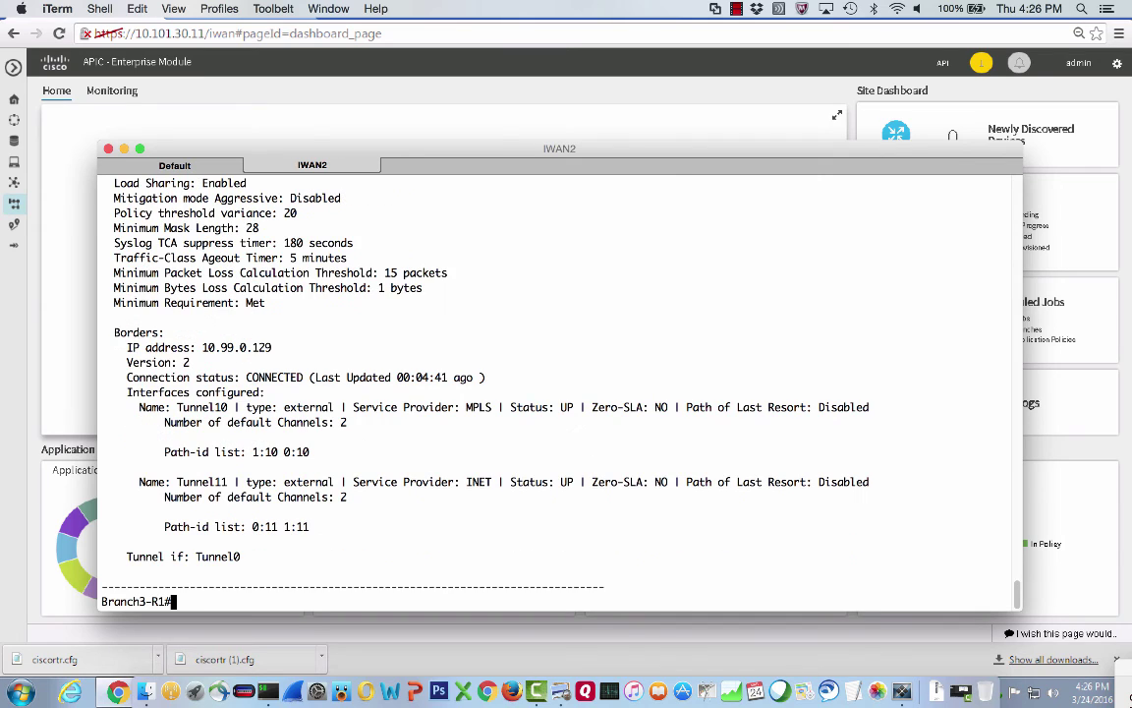
double_click(200, 407)
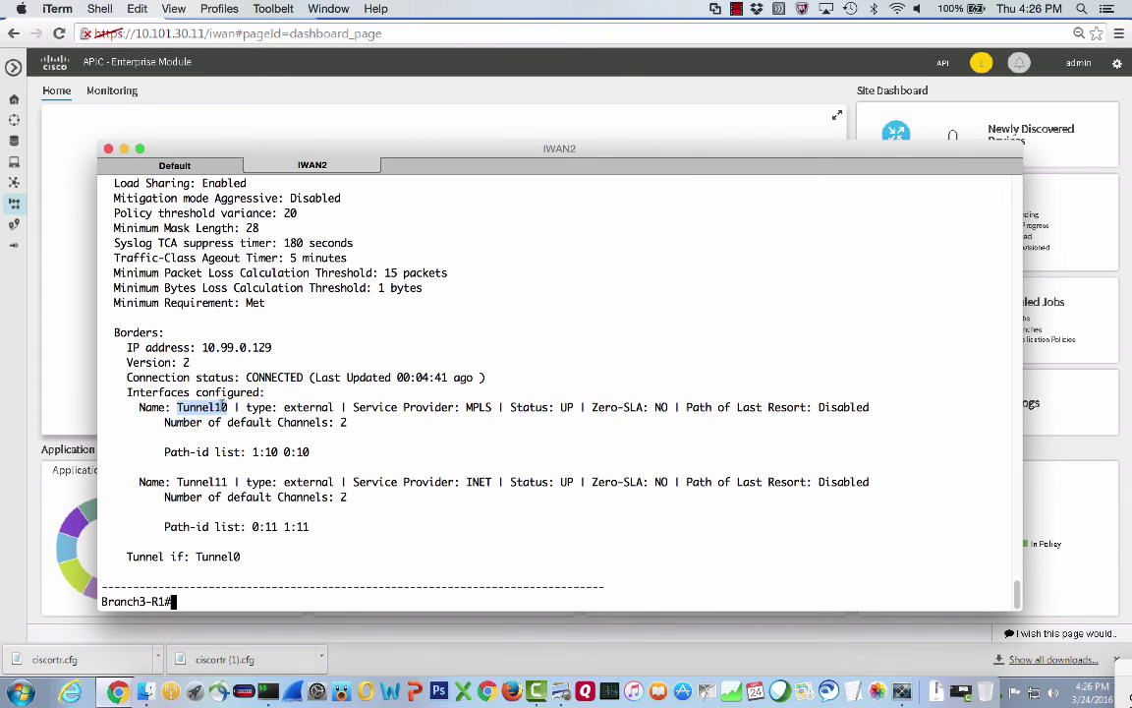
double_click(477, 407)
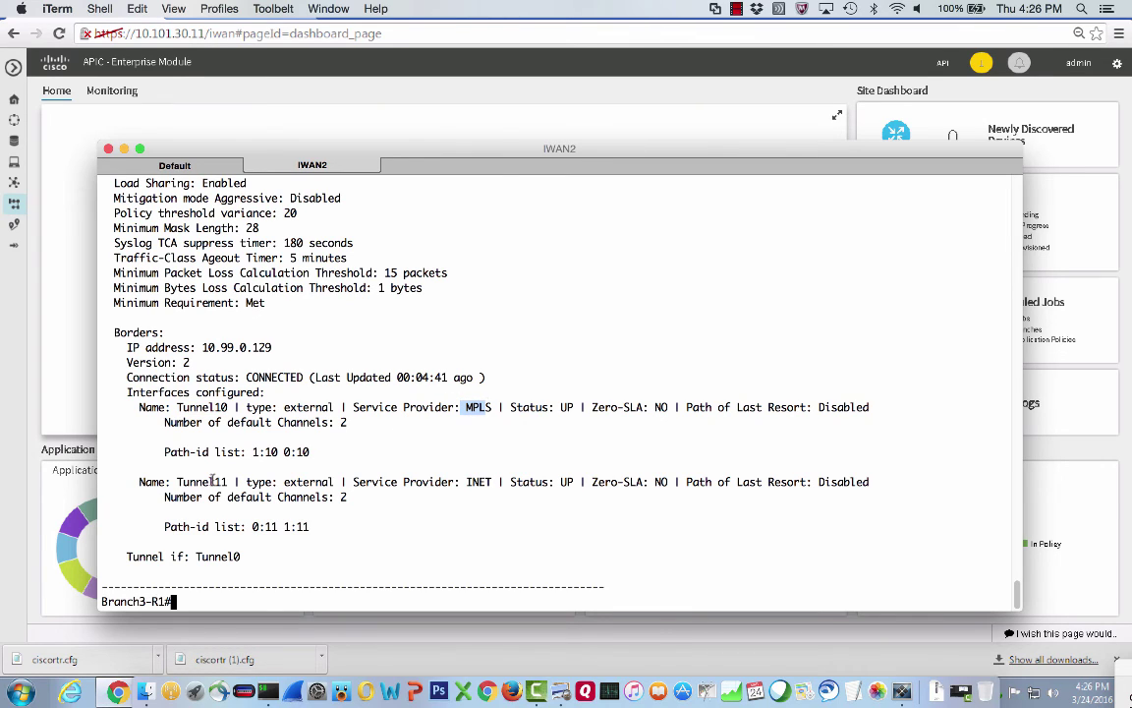
double_click(201, 482)
double_click(480, 482)
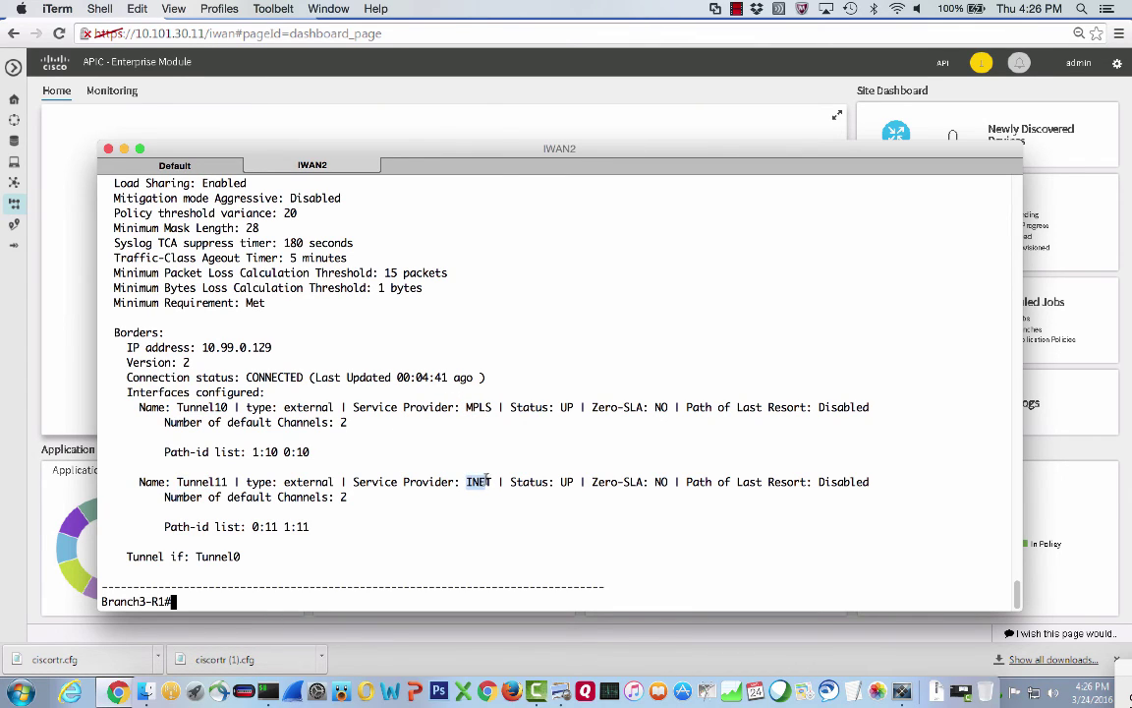
left_click(486, 478)
Display the router's version, license and hardware information with "sh ver".
key("super+Tab")
type("sh ver")
key("Return")
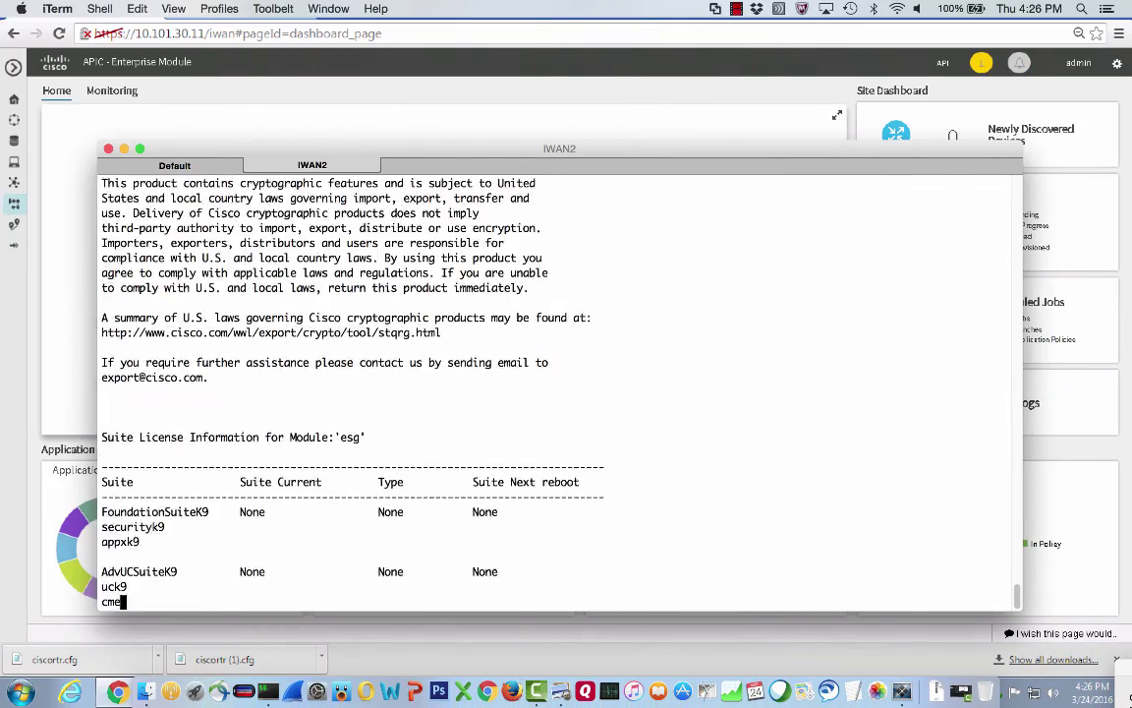
key("space")
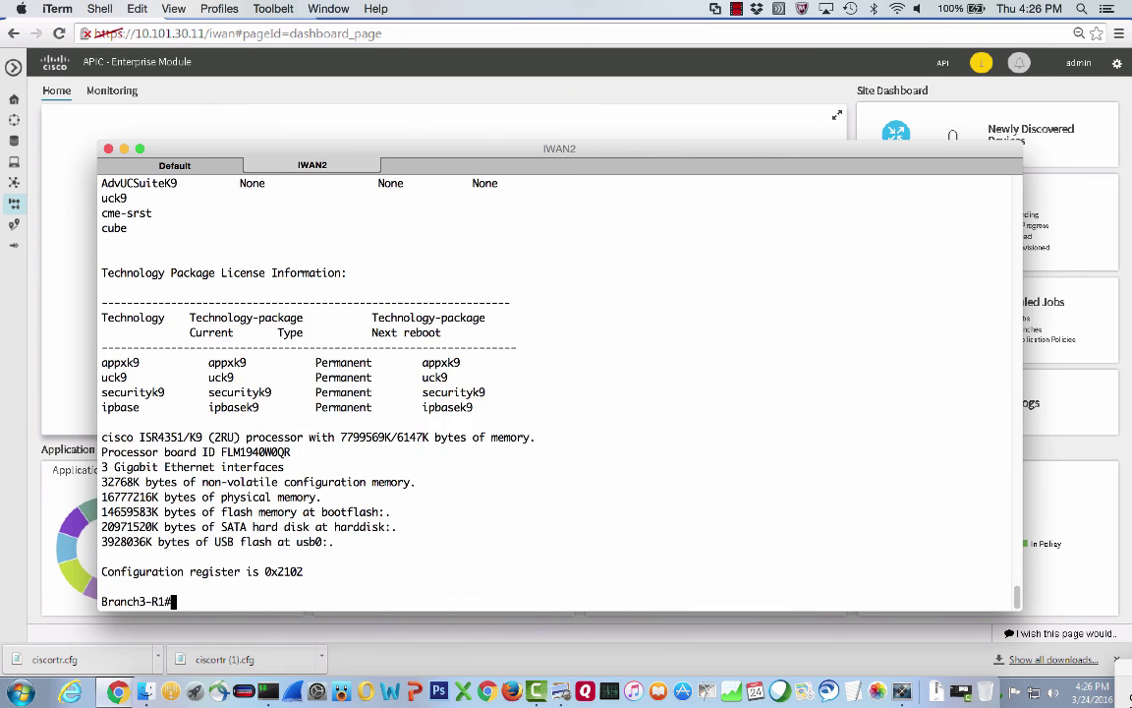
key("super+Tab")
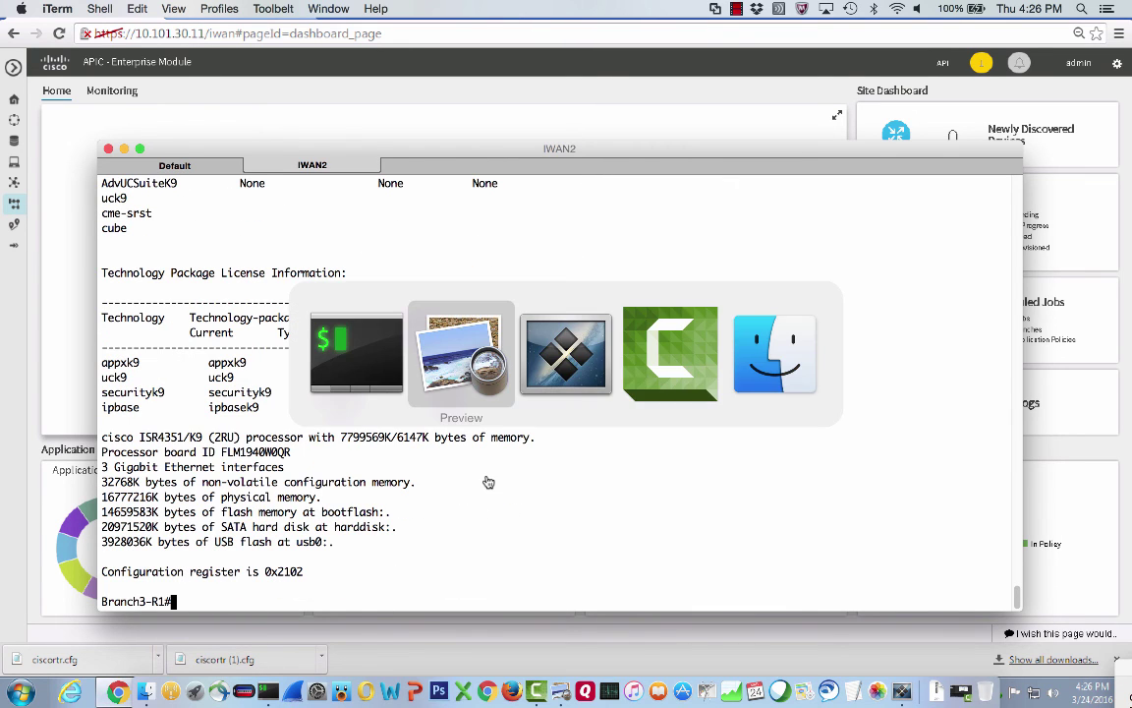